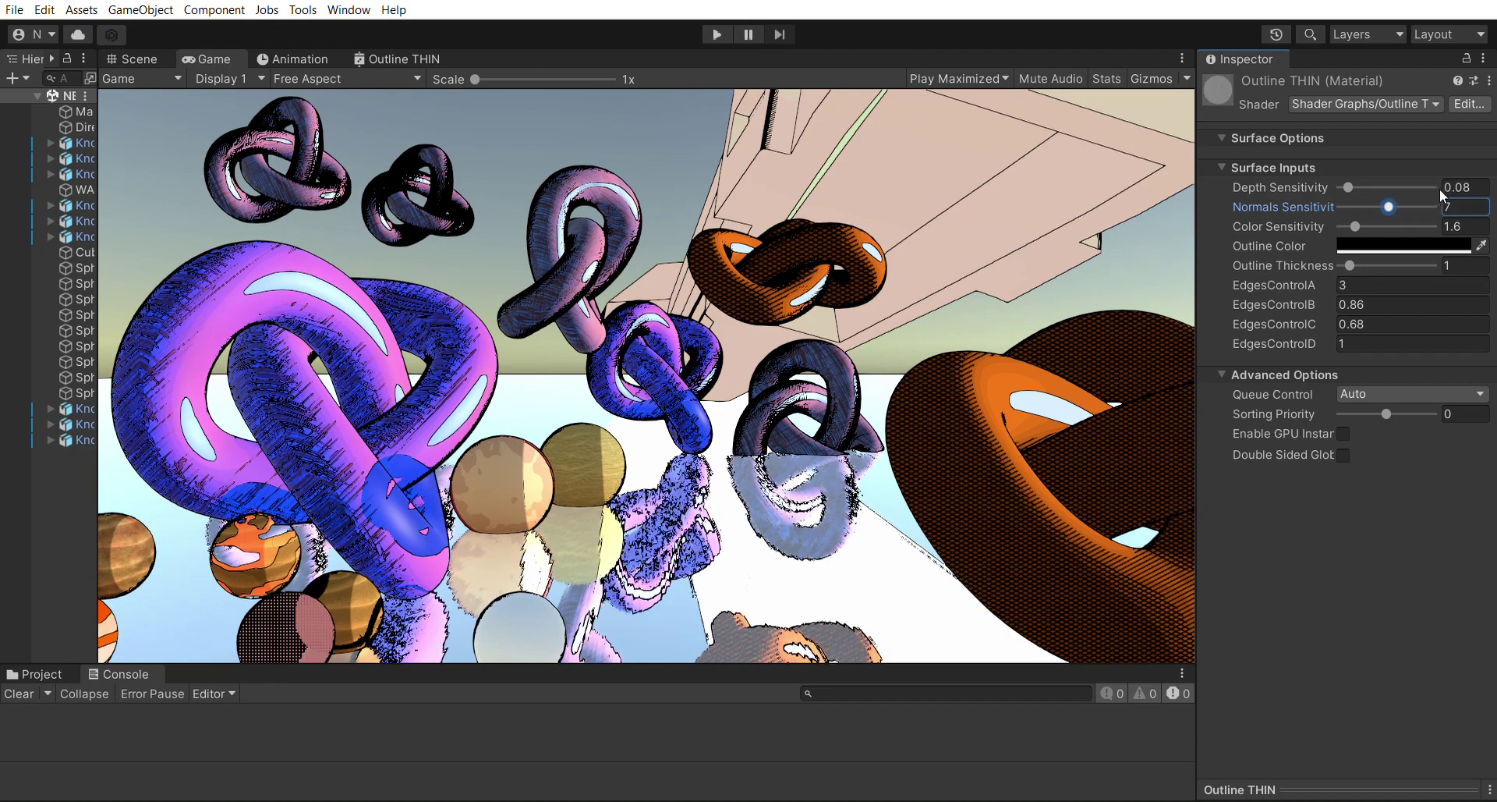
Set the Outline THIN material's Color Sensitivity to 1.8 and EdgesControlB to 10.17.
{"action": "key", "text": "Tab"}
{"action": "type", "text": "5.3"}
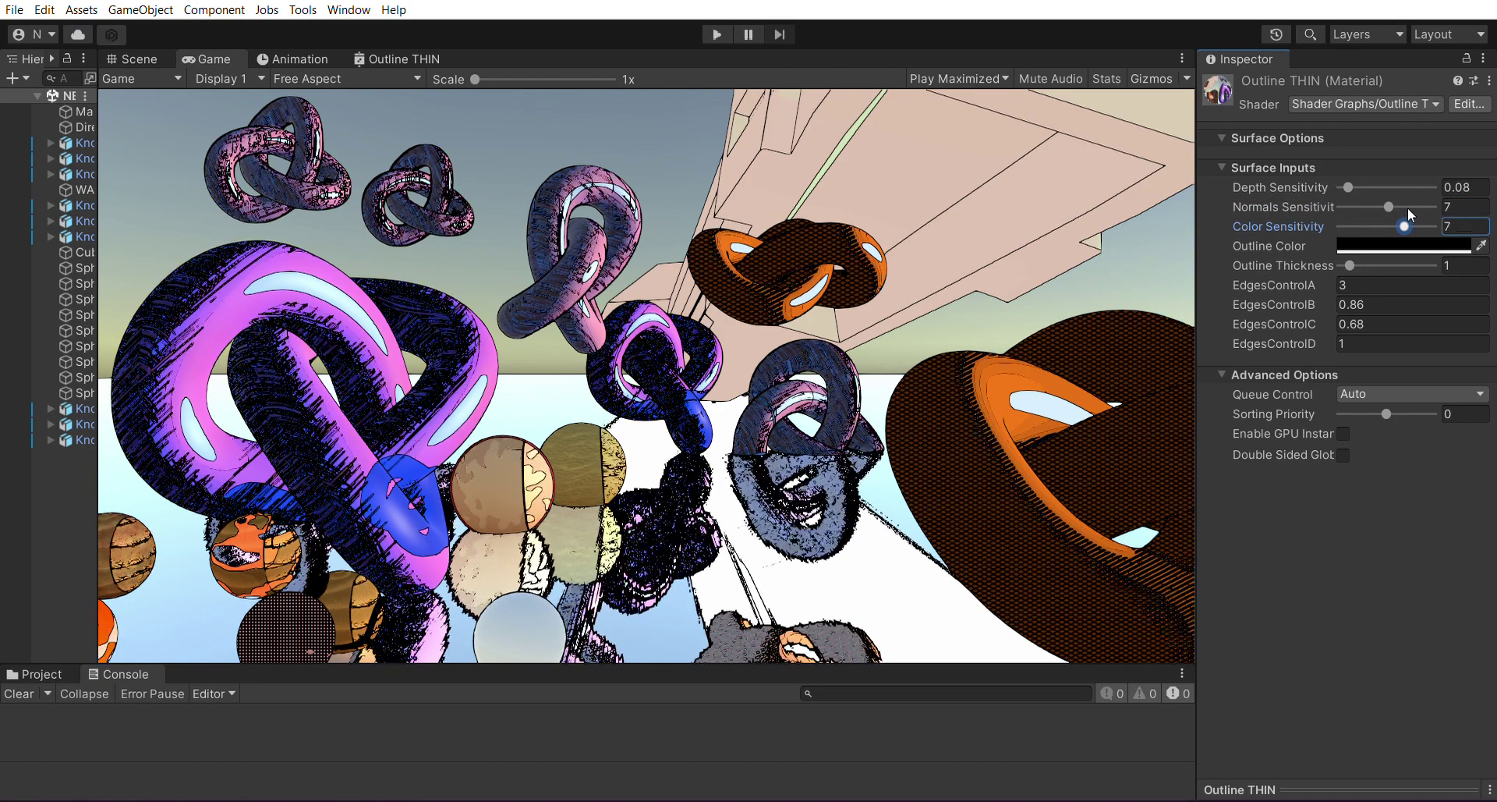
{"action": "left_click_drag", "start_coordinate": [1387, 225], "coordinate": [15, 273]}
{"action": "left_click", "coordinate": [1339, 286]}
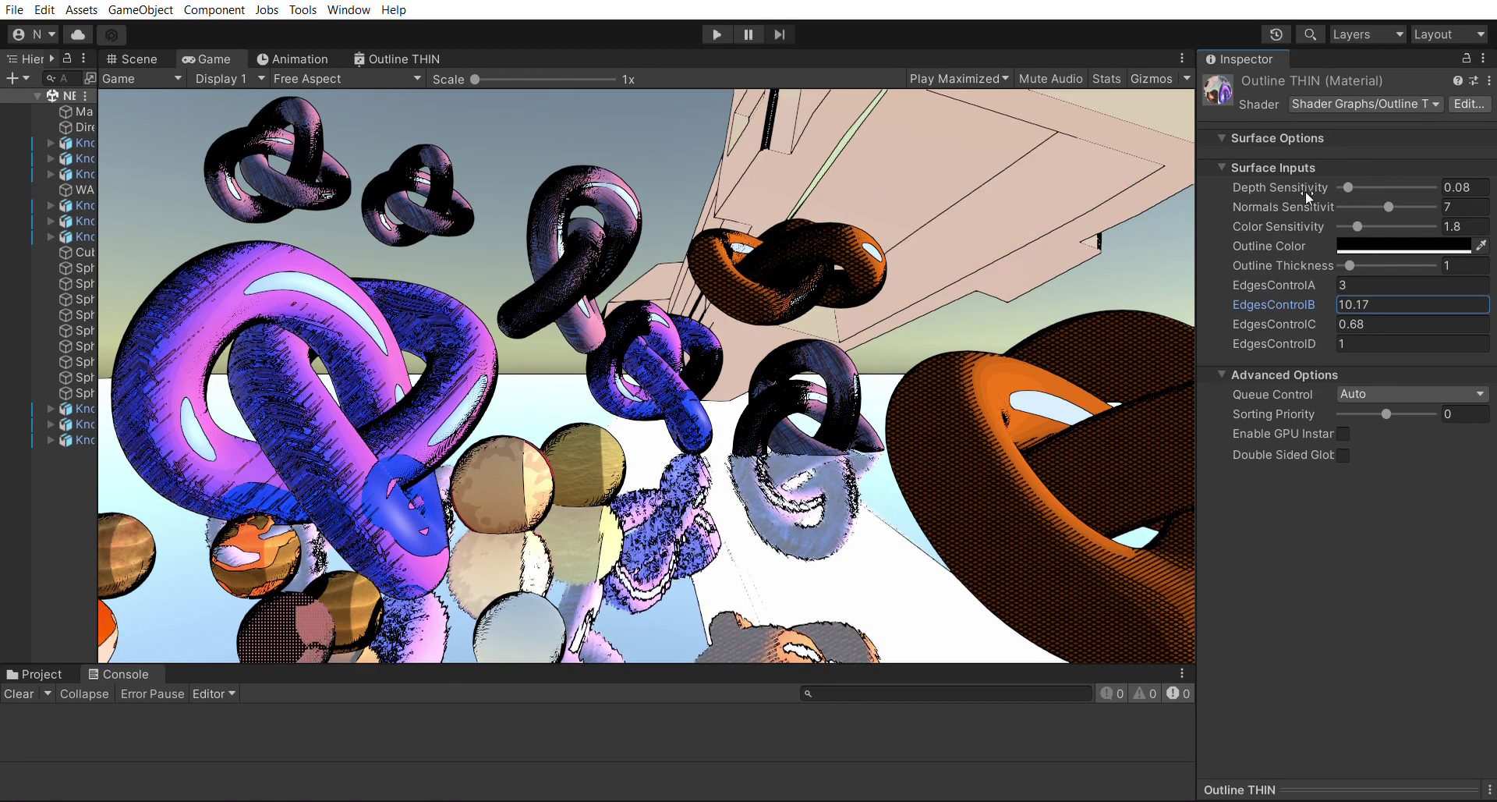
Change the outline color to a dark maroon and set the Outline Thickness to 1.
{"action": "left_click", "coordinate": [1374, 240]}
{"action": "left_click", "coordinate": [1351, 359]}
{"action": "key", "text": "ctrl+z"}
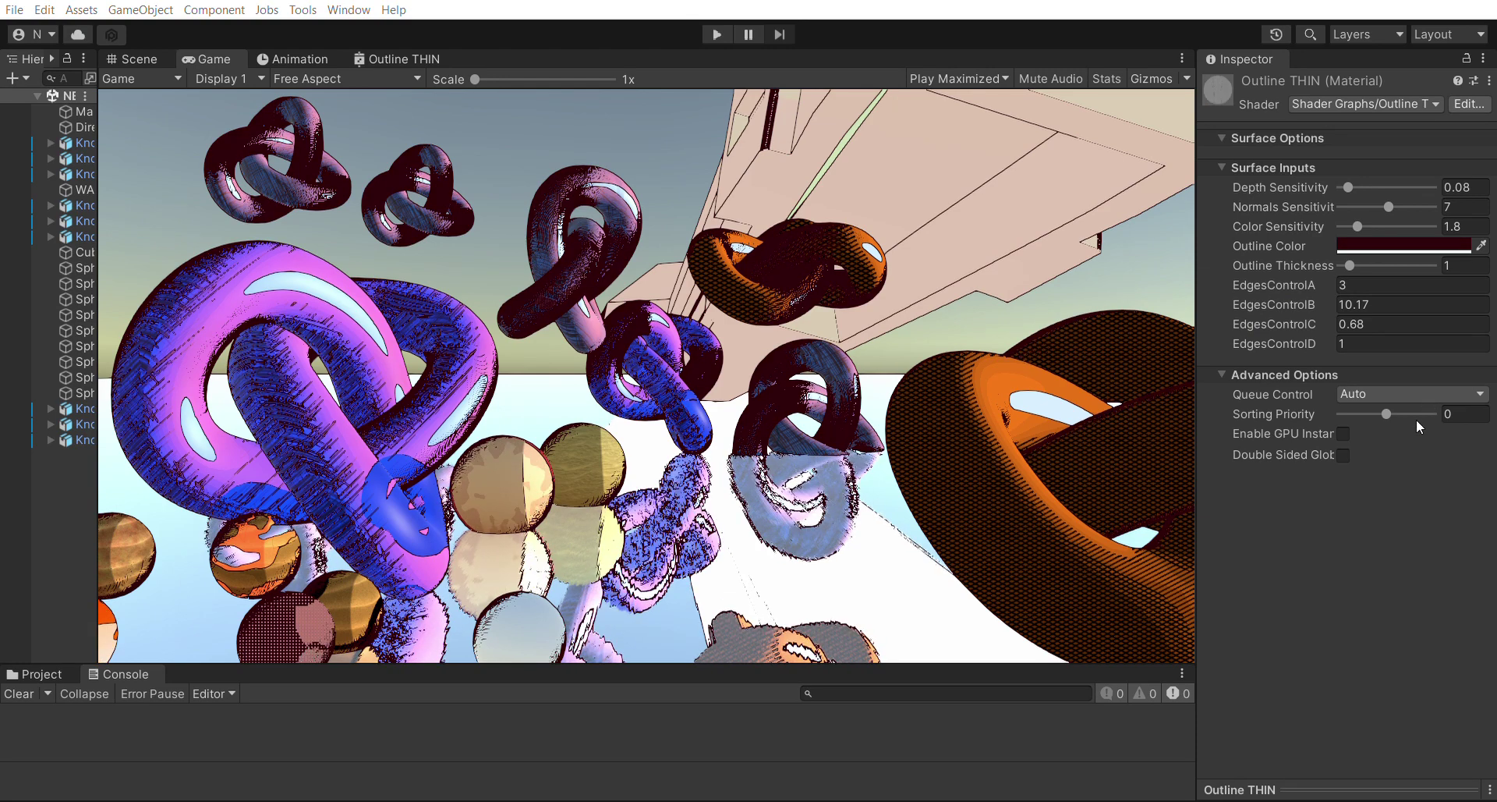
{"action": "left_click", "coordinate": [1467, 245]}
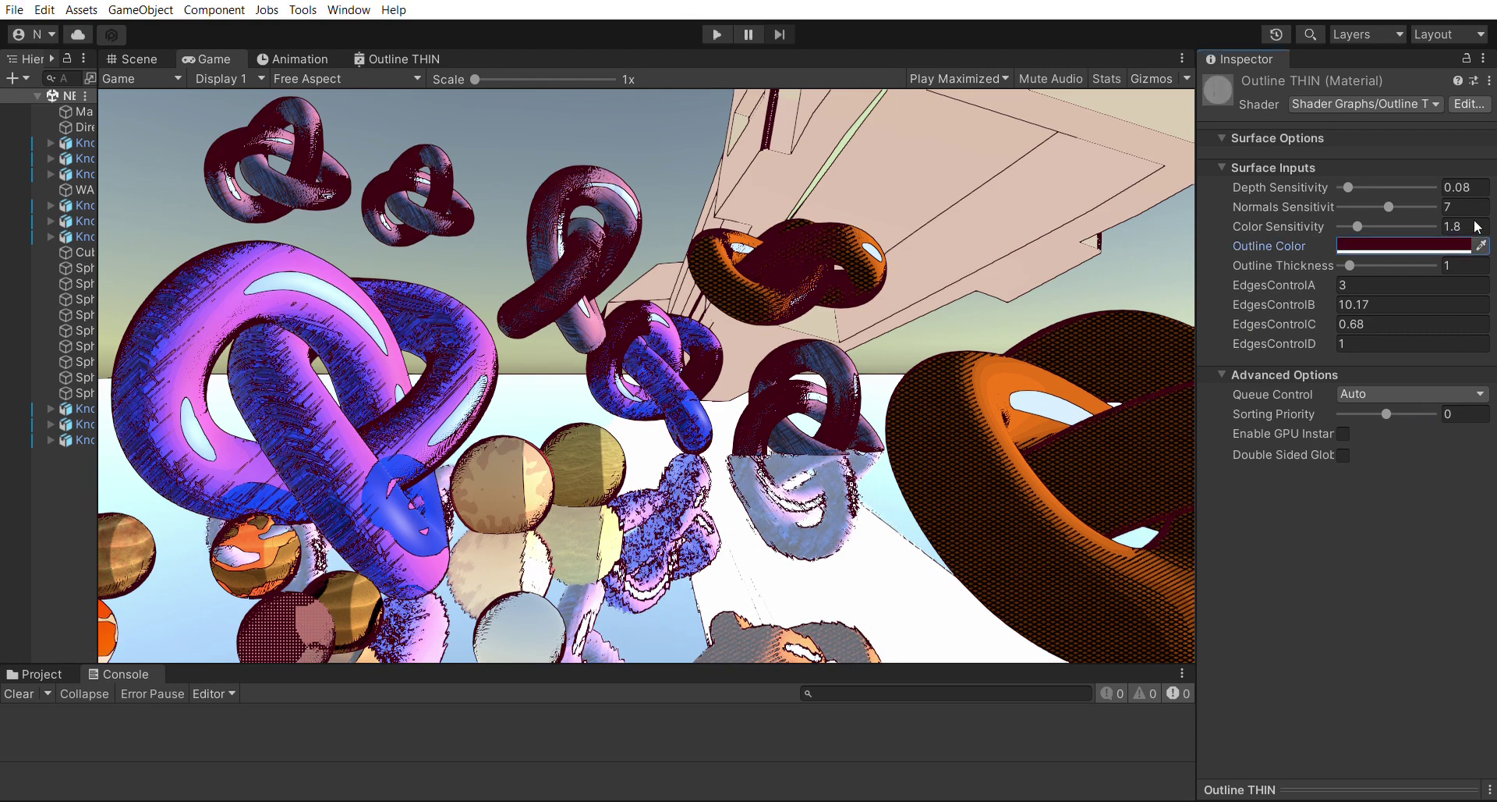
{"action": "mouse_move", "coordinate": [1349, 251]}
{"action": "left_mouse_down"}
{"action": "mouse_move", "coordinate": [1373, 251]}
{"action": "mouse_move", "coordinate": [1347, 254]}
{"action": "left_mouse_up"}
{"action": "type", "text": "1"}
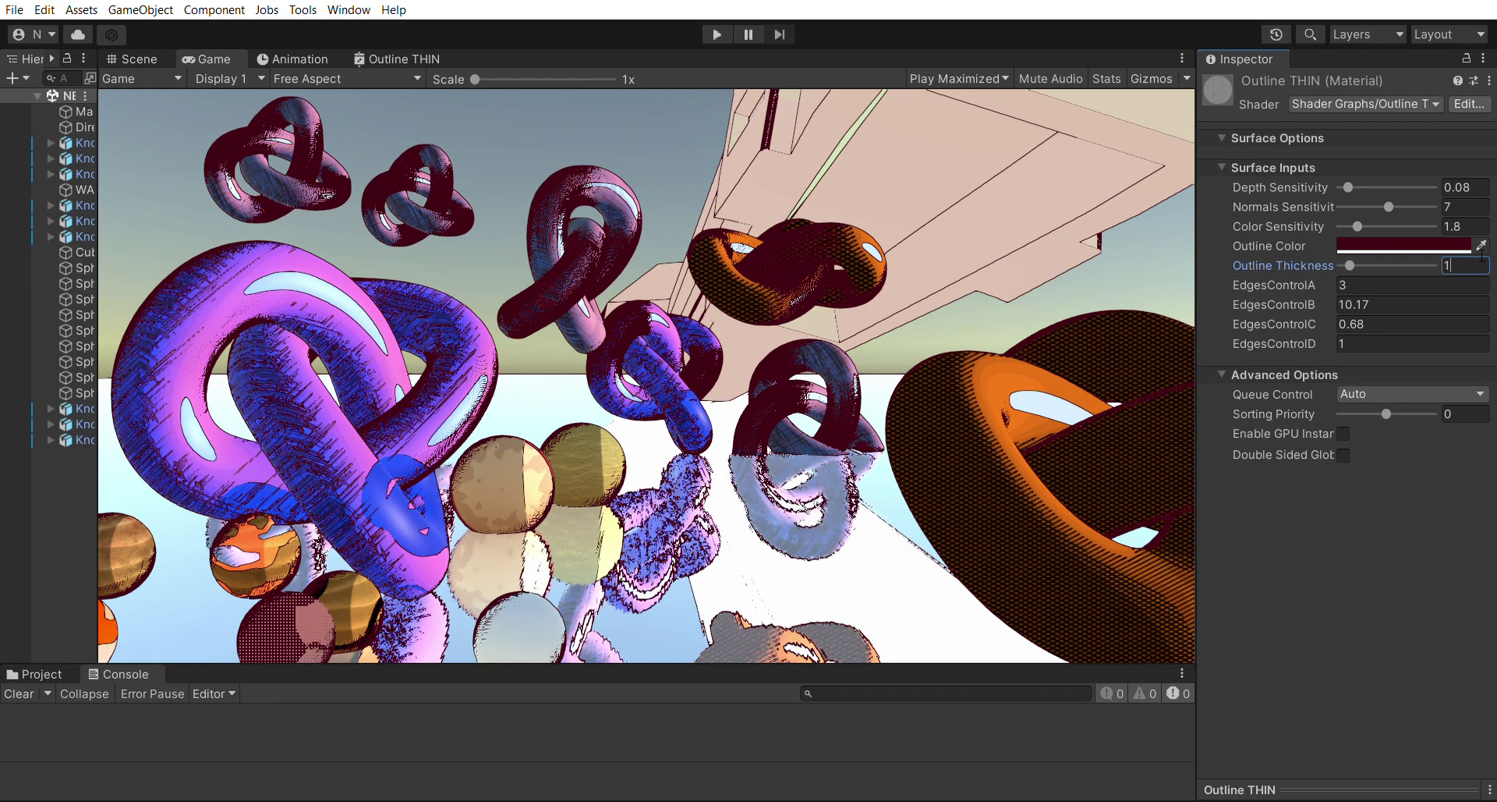
Adjust the edge controls to 1.77 for EdgesControlB, 2.38 for EdgesControlC and 2.05 for EdgesControlD.
{"action": "left_click_drag", "start_coordinate": [1331, 318], "coordinate": [1261, 298]}
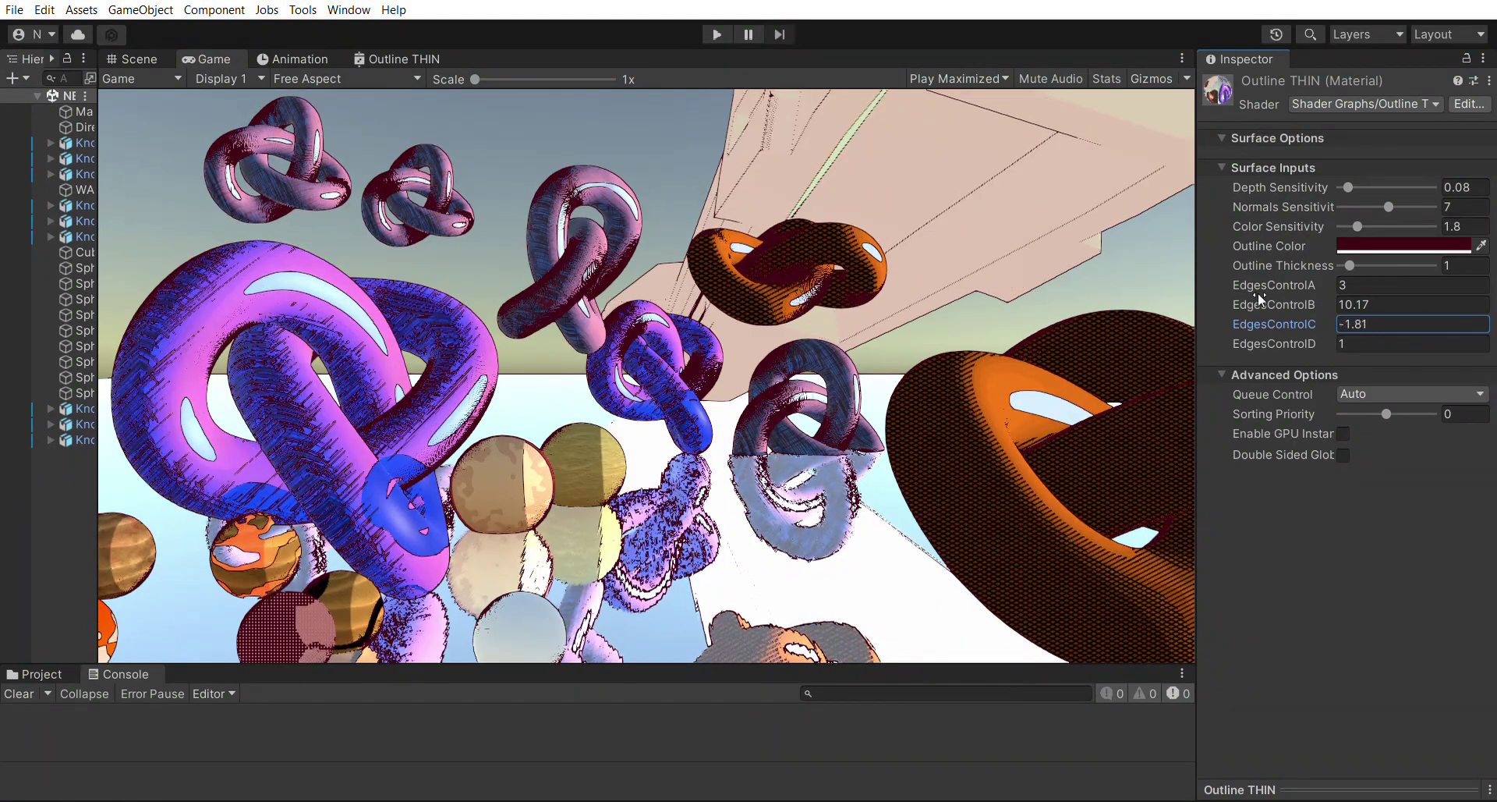
{"action": "left_click_drag", "start_coordinate": [1324, 341], "coordinate": [1046, 304]}
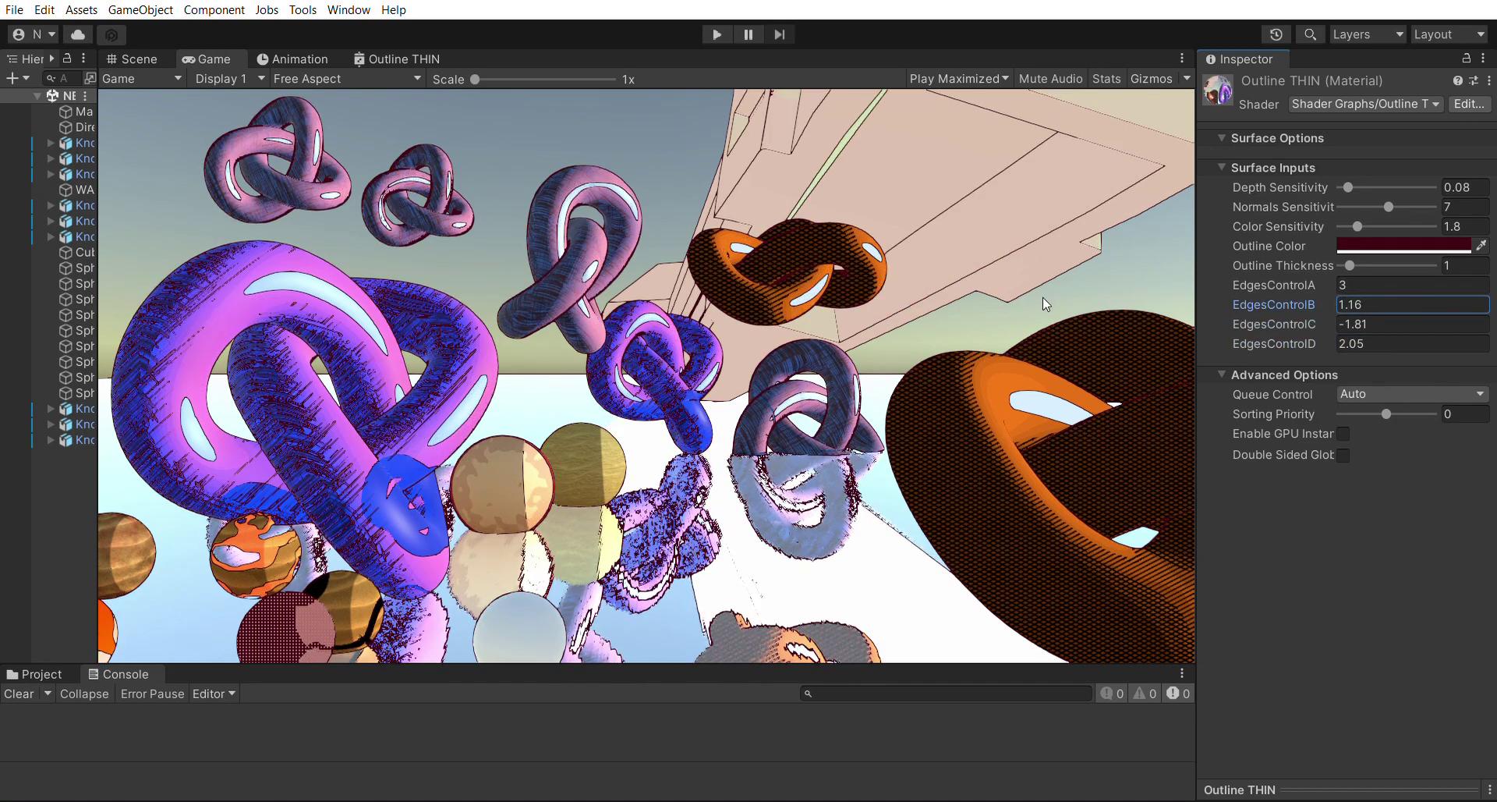
{"action": "left_click", "coordinate": [1293, 316]}
{"action": "type", "text": "10.2"}
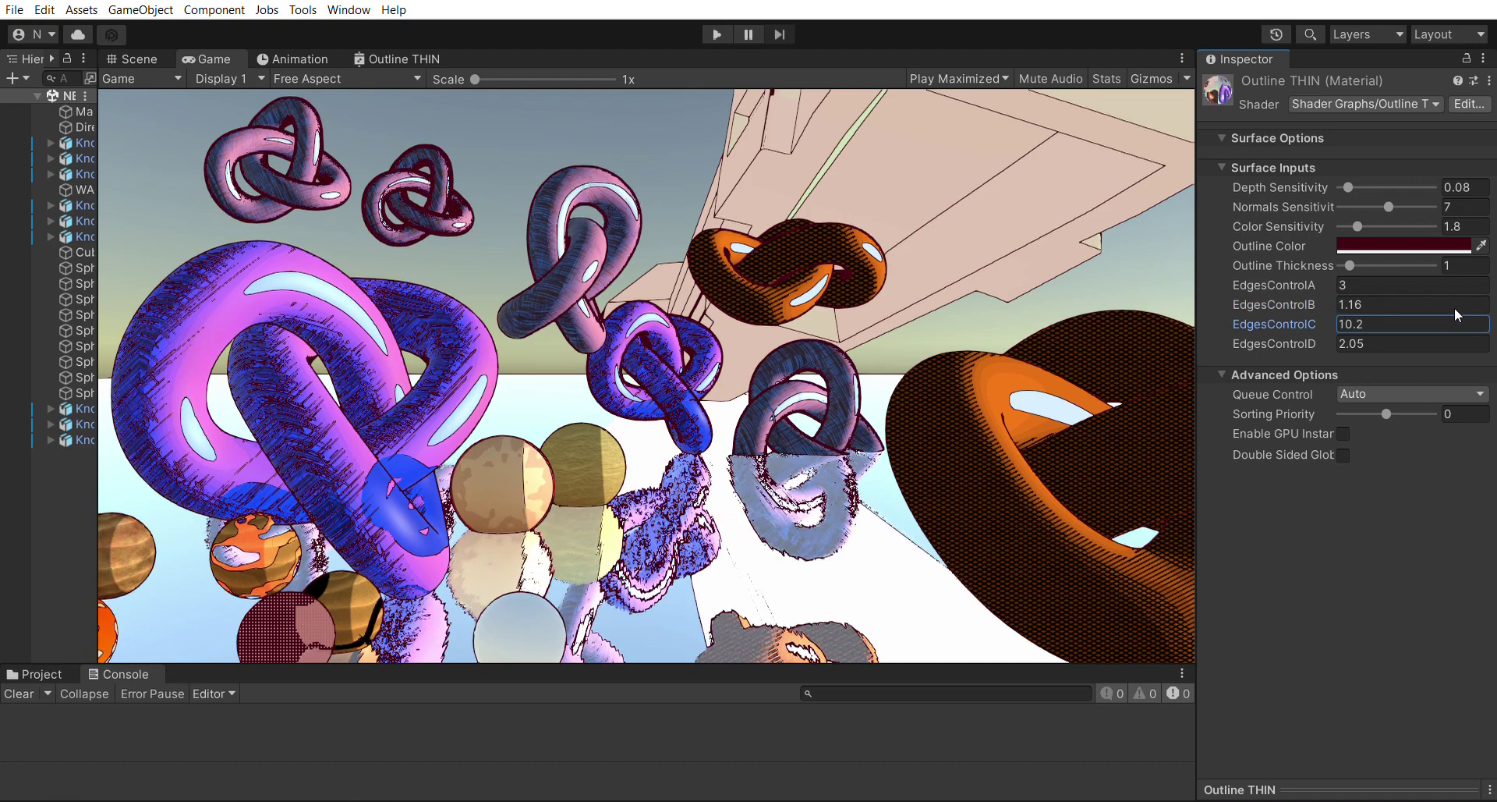
{"action": "left_click_drag", "start_coordinate": [1454, 307], "coordinate": [1348, 286]}
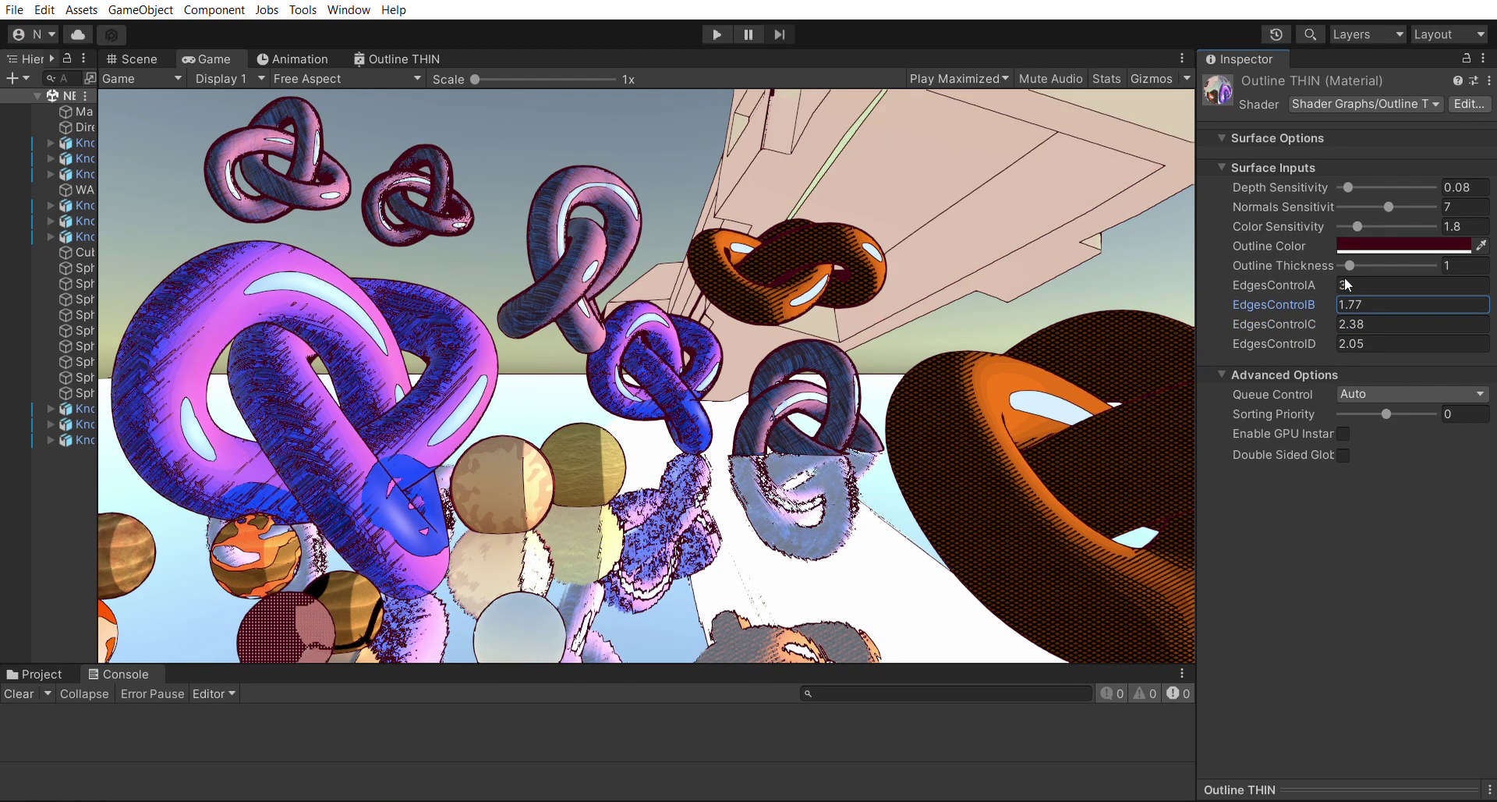
Set the Directional Light's Y rotation to -8.51 and try yellow tints for its emission color.
{"action": "left_click", "coordinate": [82, 127]}
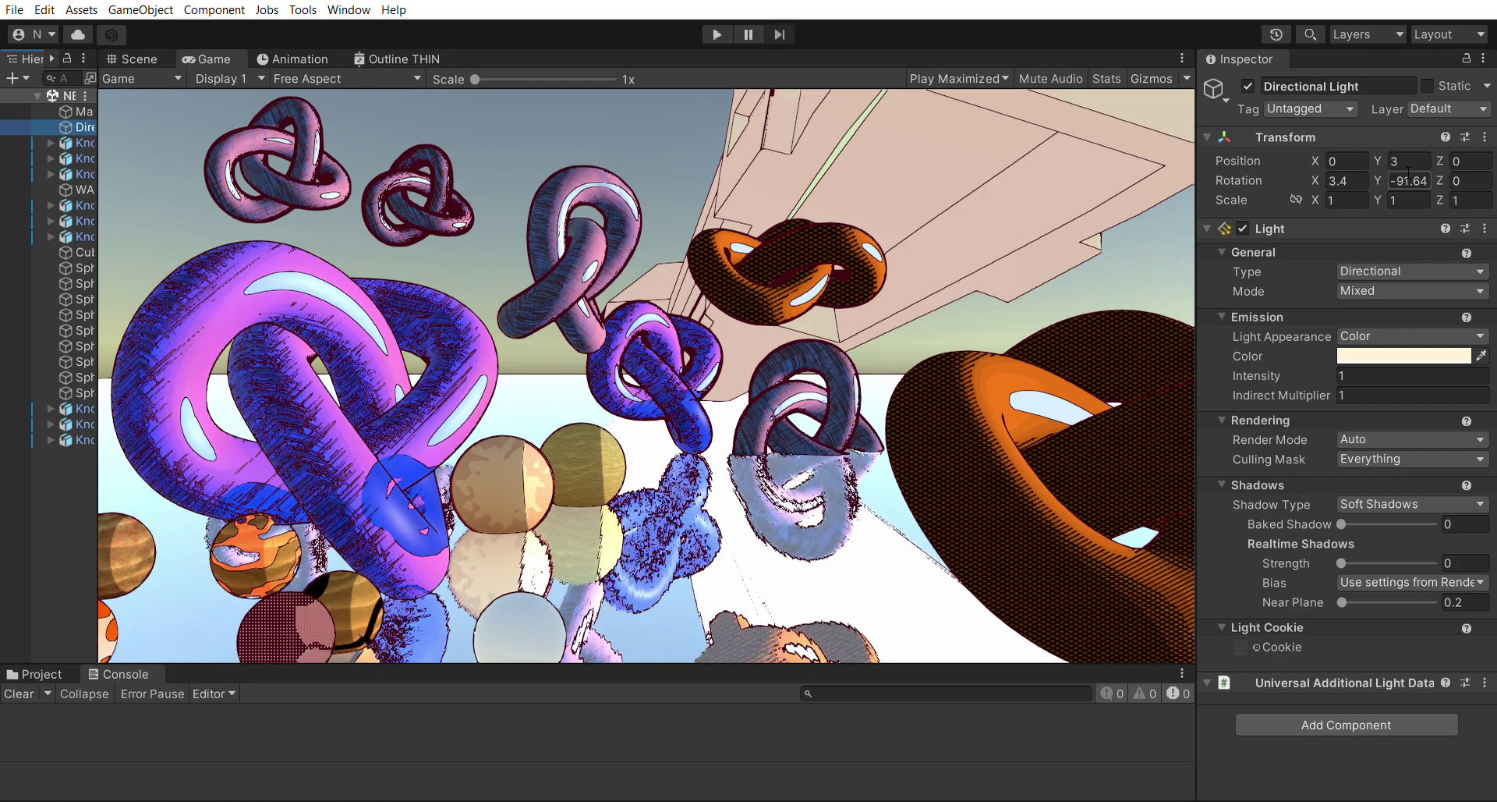
{"action": "mouse_move", "coordinate": [1379, 179]}
{"action": "left_mouse_down"}
{"action": "mouse_move", "coordinate": [649, 178]}
{"action": "mouse_move", "coordinate": [1312, 203]}
{"action": "mouse_move", "coordinate": [30, 186]}
{"action": "mouse_move", "coordinate": [600, 142]}
{"action": "mouse_move", "coordinate": [684, 111]}
{"action": "mouse_move", "coordinate": [919, 94]}
{"action": "left_mouse_up"}
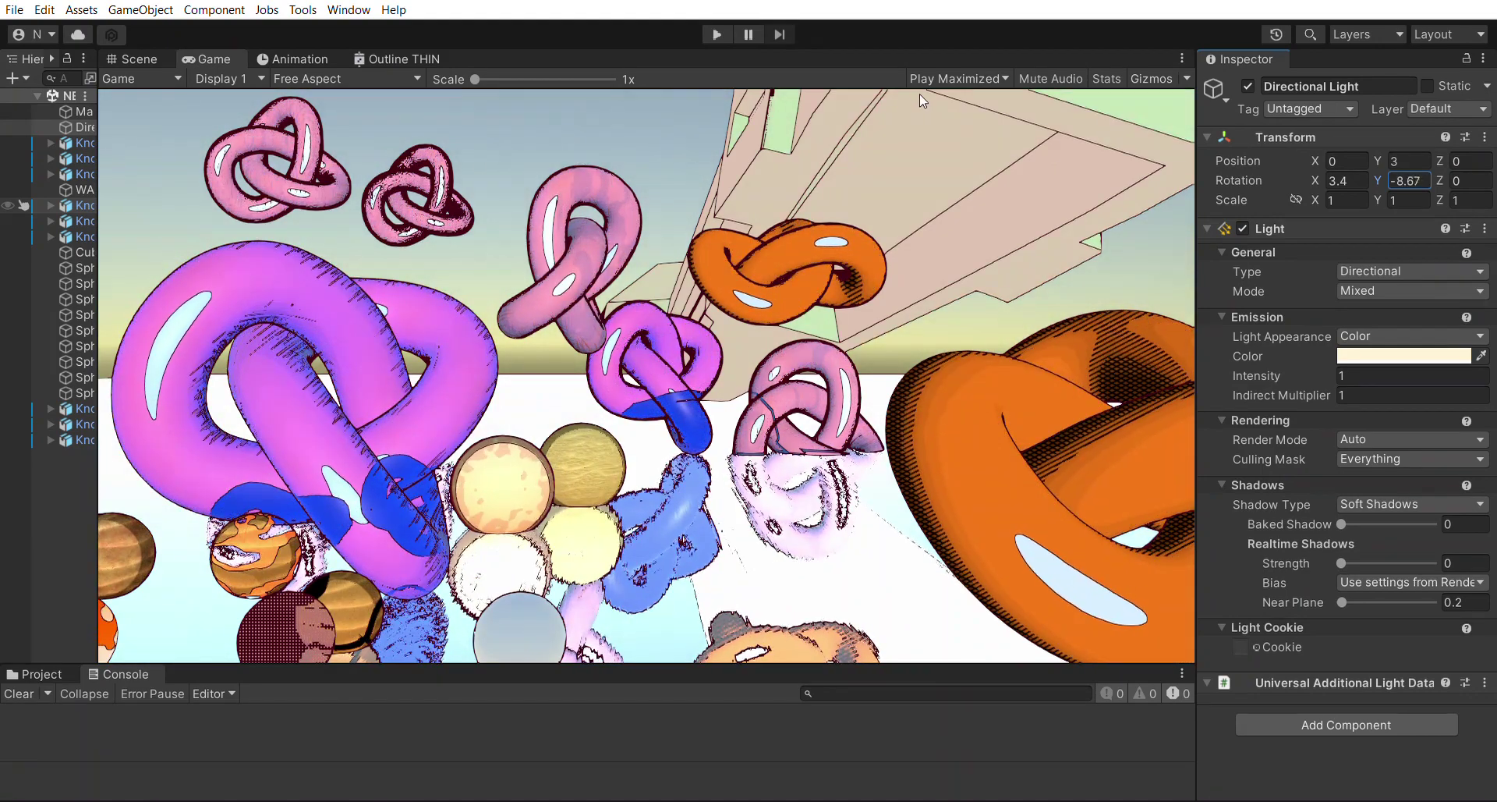
{"action": "left_click", "coordinate": [1343, 356]}
{"action": "left_click", "coordinate": [1397, 447]}
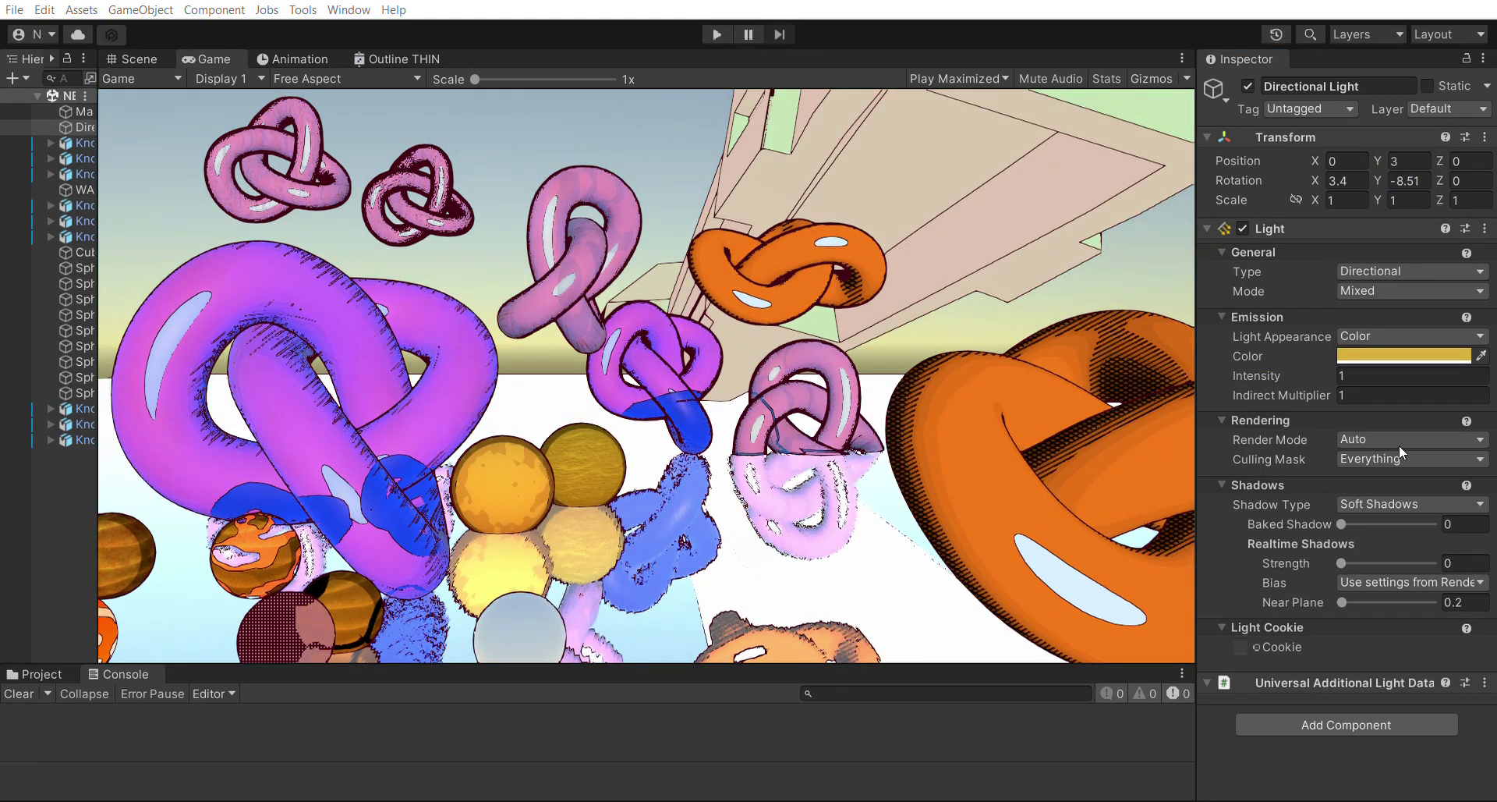
{"action": "left_click_drag", "start_coordinate": [1399, 445], "coordinate": [1364, 444]}
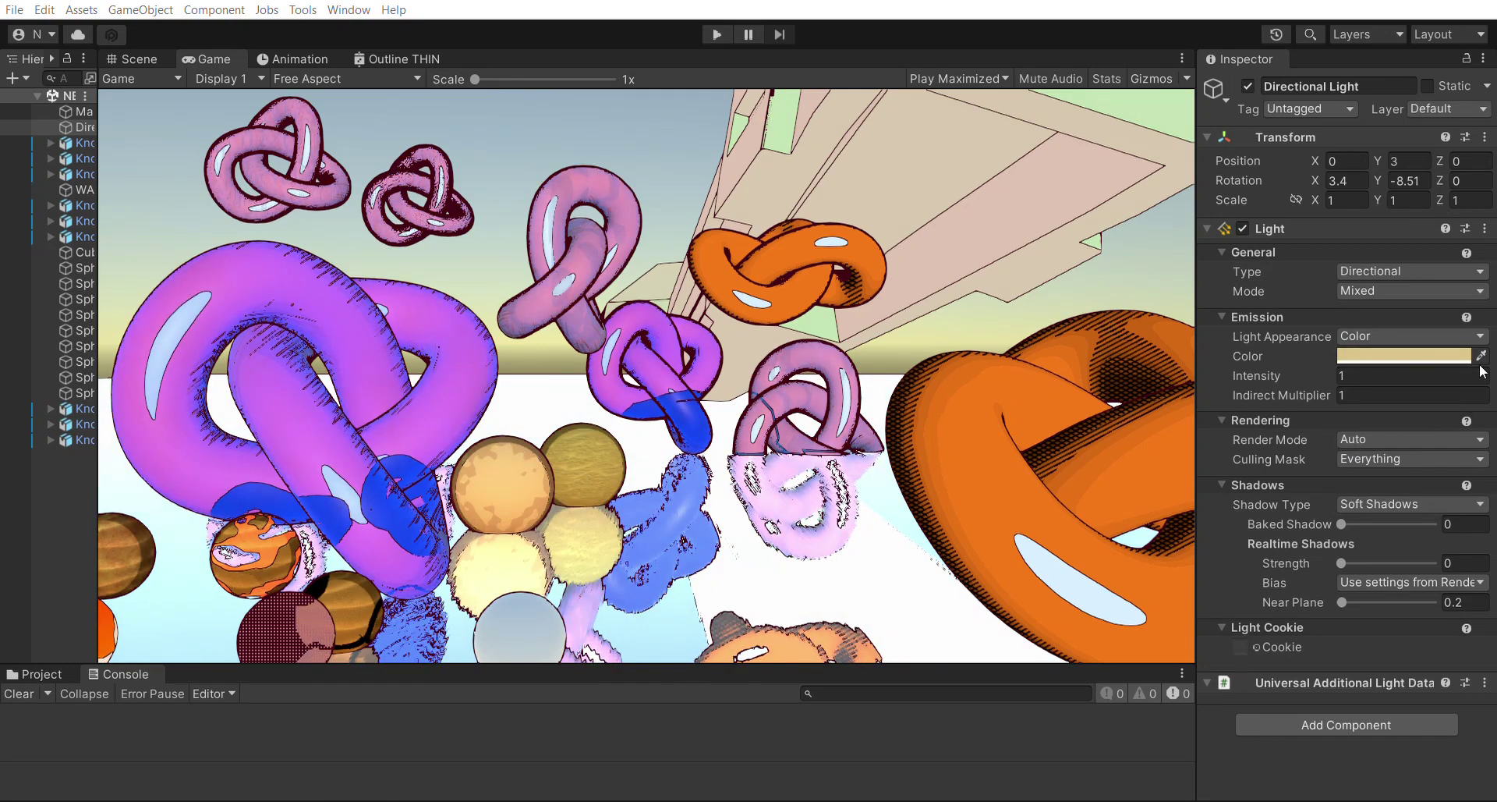
{"action": "left_click", "coordinate": [1480, 364]}
{"action": "left_click", "coordinate": [1481, 329]}
Set the Directional Light's intensity to 1.48 and its rotation to X 45.51 and Y -65.8.
{"action": "mouse_move", "coordinate": [1334, 370]}
{"action": "left_mouse_down"}
{"action": "mouse_move", "coordinate": [1307, 370]}
{"action": "mouse_move", "coordinate": [1345, 362]}
{"action": "left_mouse_up"}
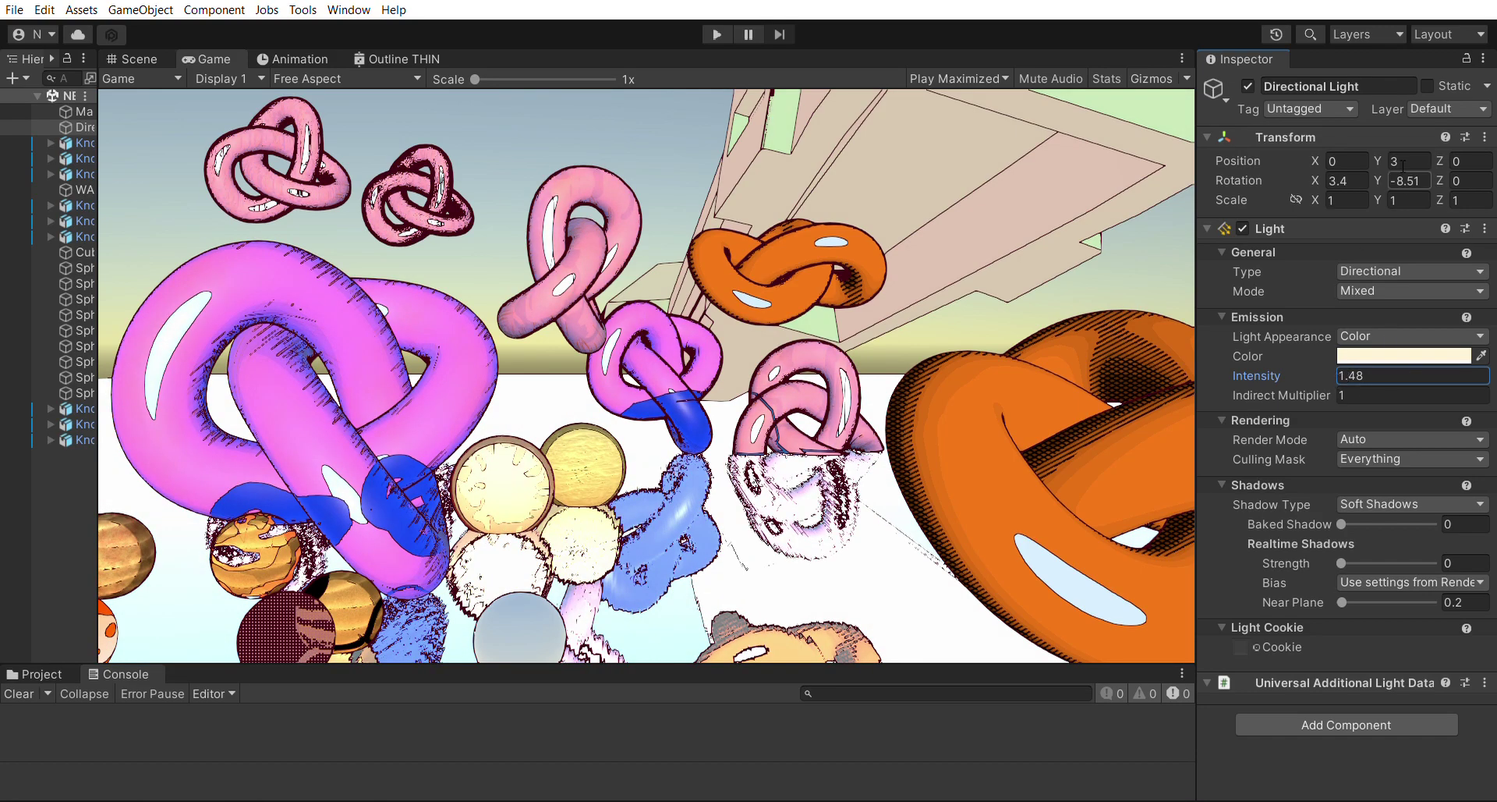
{"action": "mouse_move", "coordinate": [1378, 181]}
{"action": "left_mouse_down"}
{"action": "mouse_move", "coordinate": [1270, 270]}
{"action": "mouse_move", "coordinate": [1070, 270]}
{"action": "left_mouse_up"}
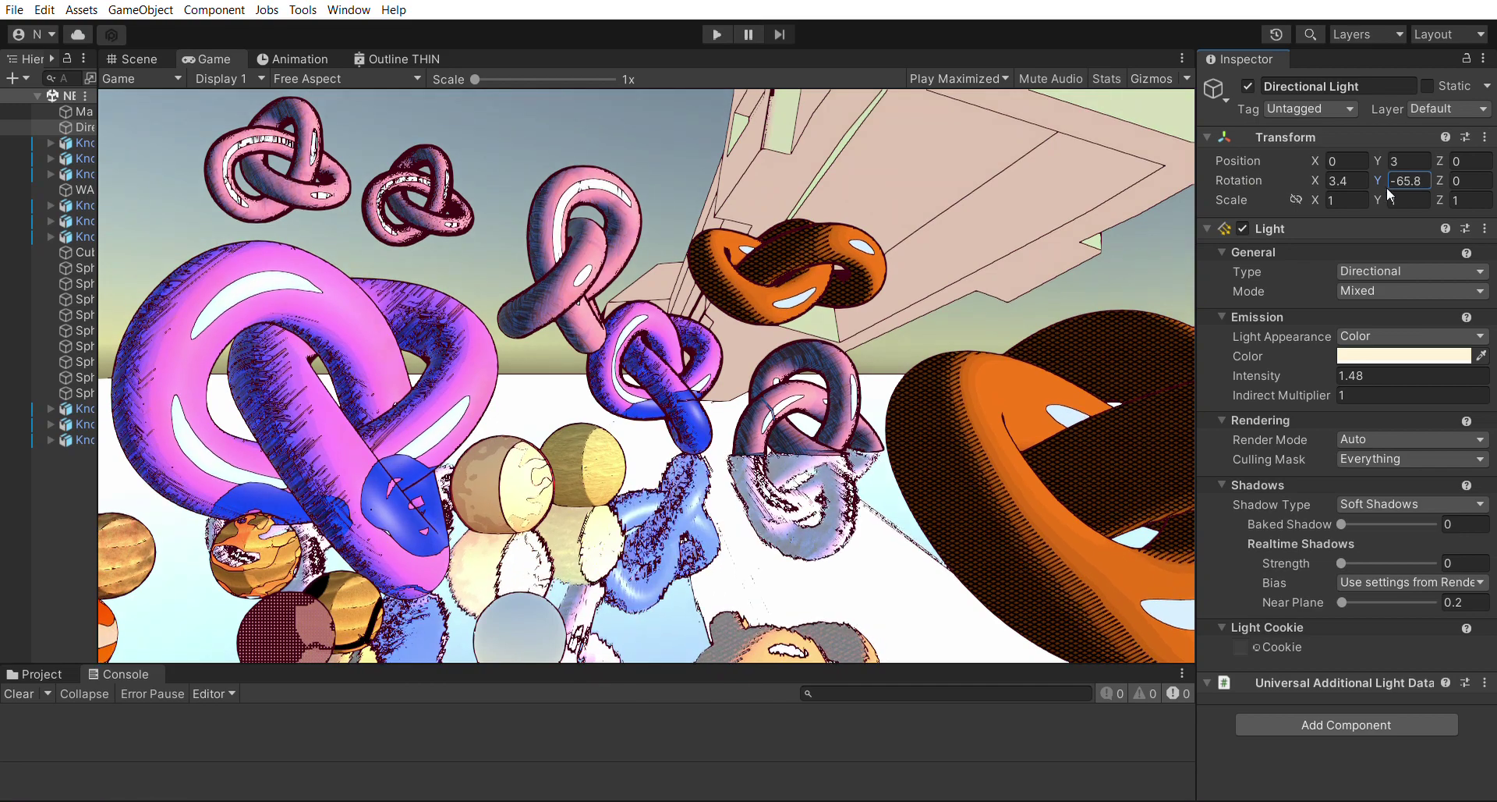
{"action": "mouse_move", "coordinate": [1317, 180]}
{"action": "left_mouse_down"}
{"action": "mouse_move", "coordinate": [1336, 161]}
{"action": "mouse_move", "coordinate": [1494, 161]}
{"action": "mouse_move", "coordinate": [625, 111]}
{"action": "mouse_move", "coordinate": [1055, 97]}
{"action": "mouse_move", "coordinate": [180, 142]}
{"action": "mouse_move", "coordinate": [528, 182]}
{"action": "mouse_move", "coordinate": [502, 133]}
{"action": "mouse_move", "coordinate": [768, 131]}
{"action": "mouse_move", "coordinate": [314, 132]}
{"action": "left_mouse_up"}
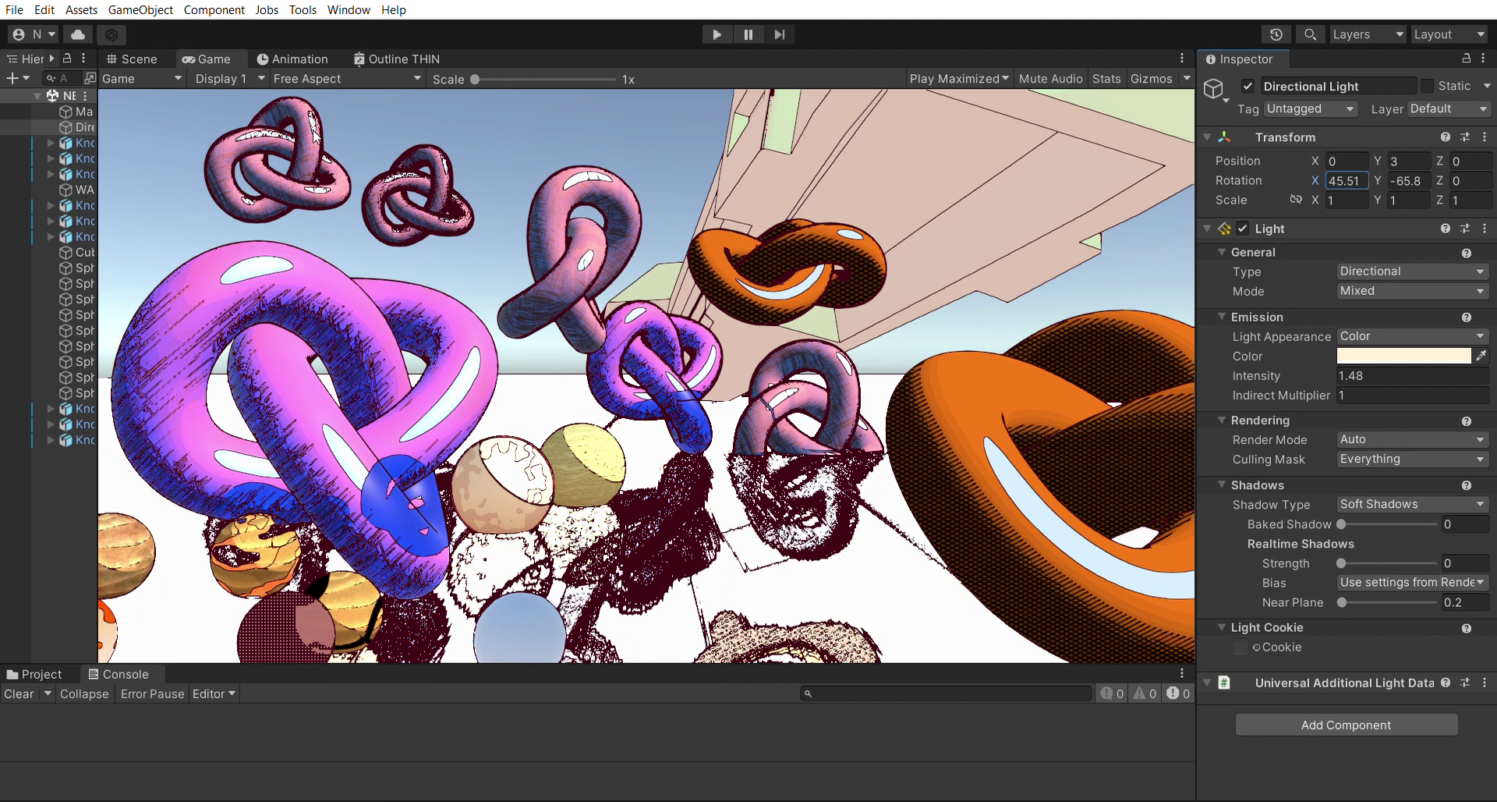
Reselect the Outline THIN material asset and set its EdgesControlA to 2 after trying 1.
{"action": "left_click", "coordinate": [39, 671]}
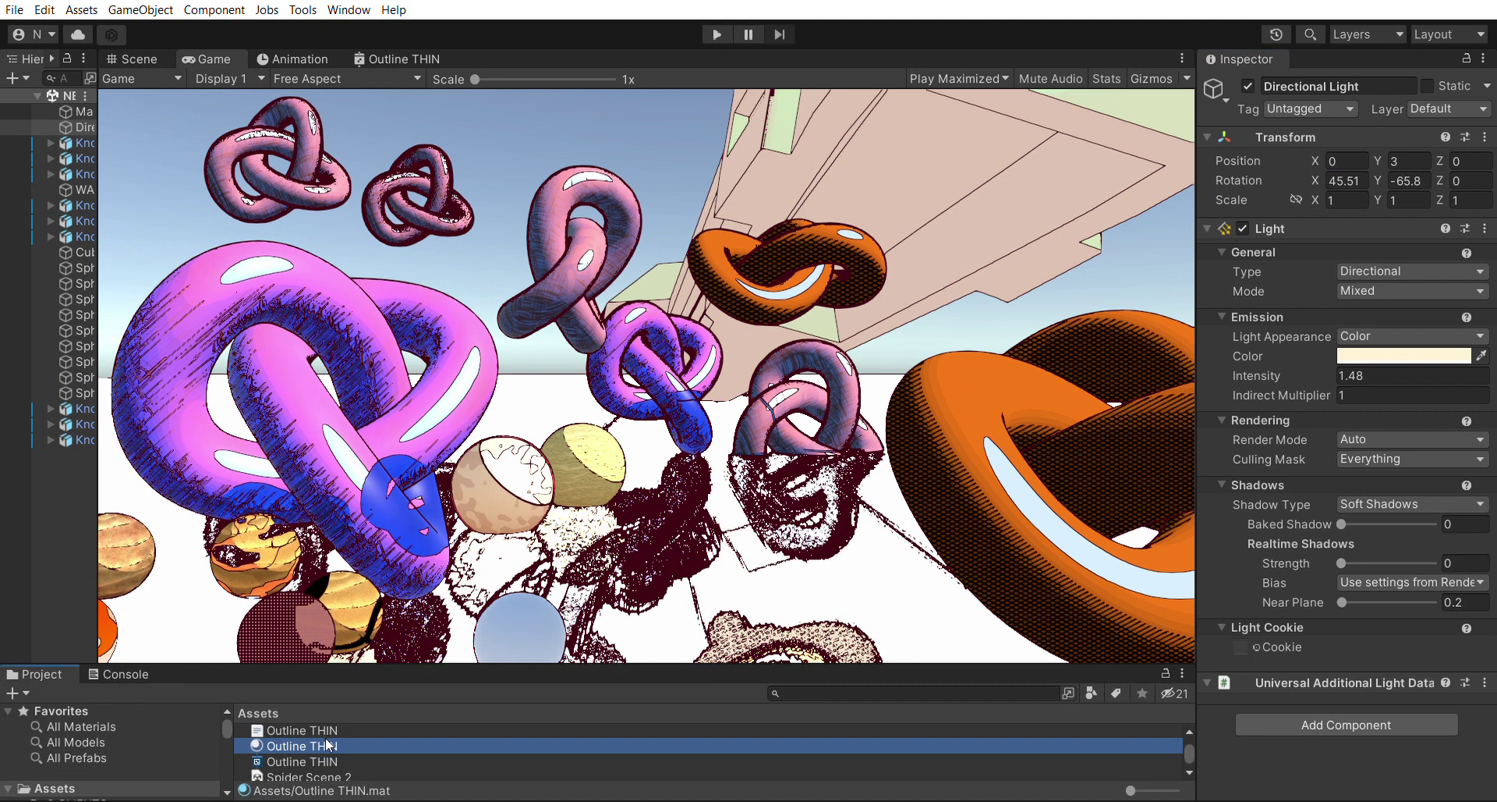
{"action": "left_click", "coordinate": [326, 759]}
{"action": "left_click", "coordinate": [326, 744]}
{"action": "left_click", "coordinate": [125, 672]}
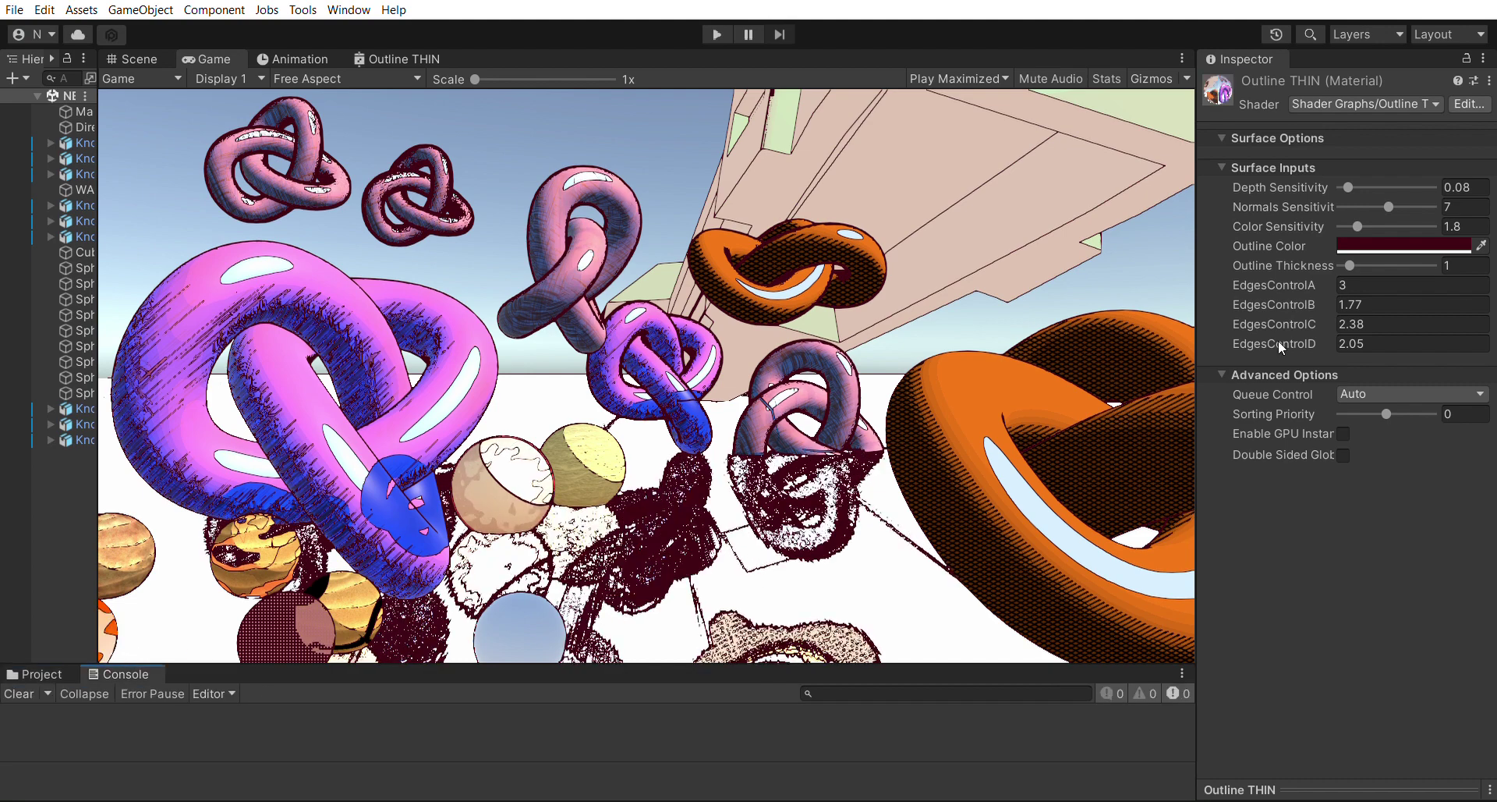
{"action": "left_click", "coordinate": [1383, 283]}
{"action": "type", "text": "1"}
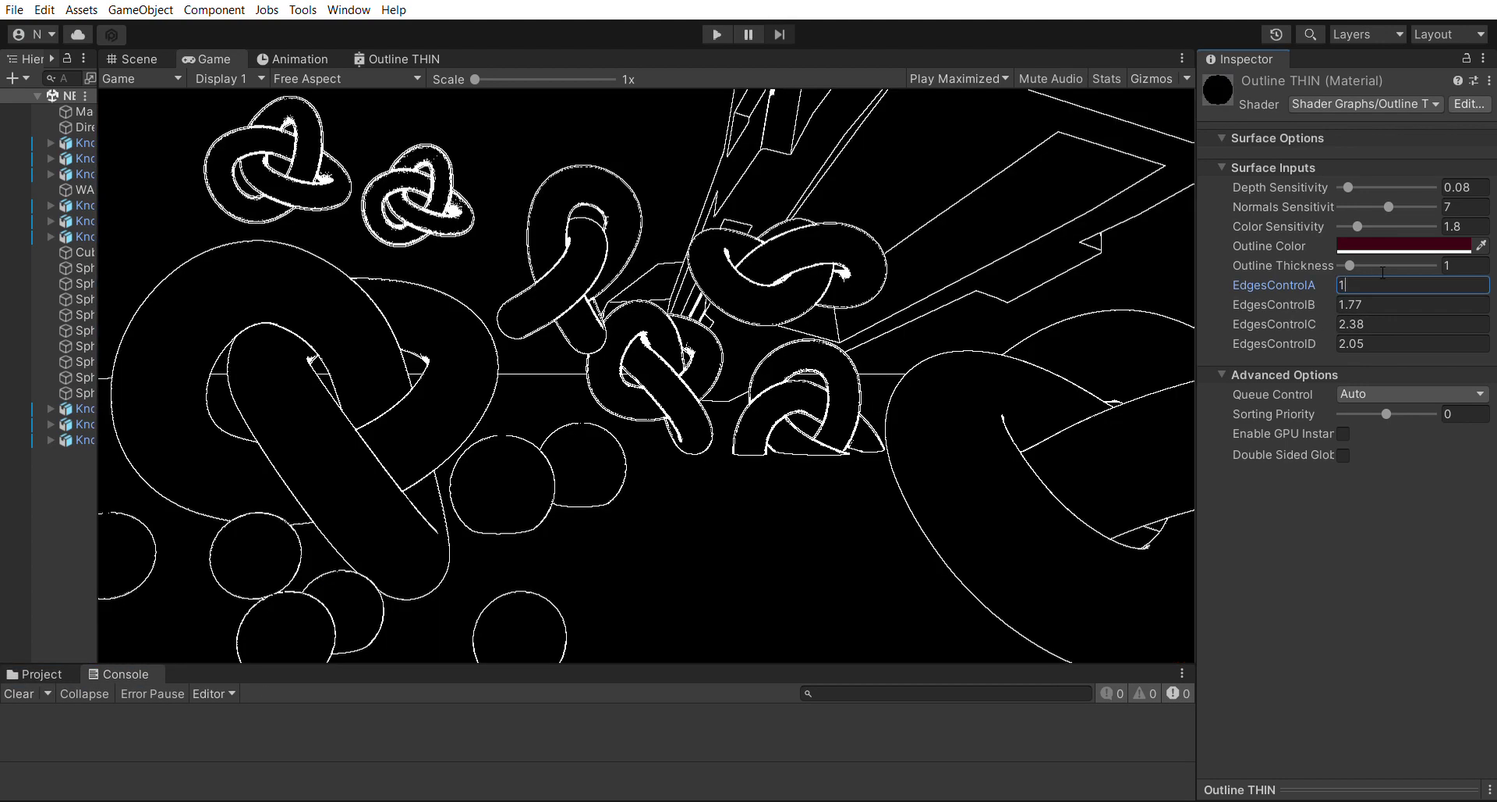
{"action": "type", "text": "2"}
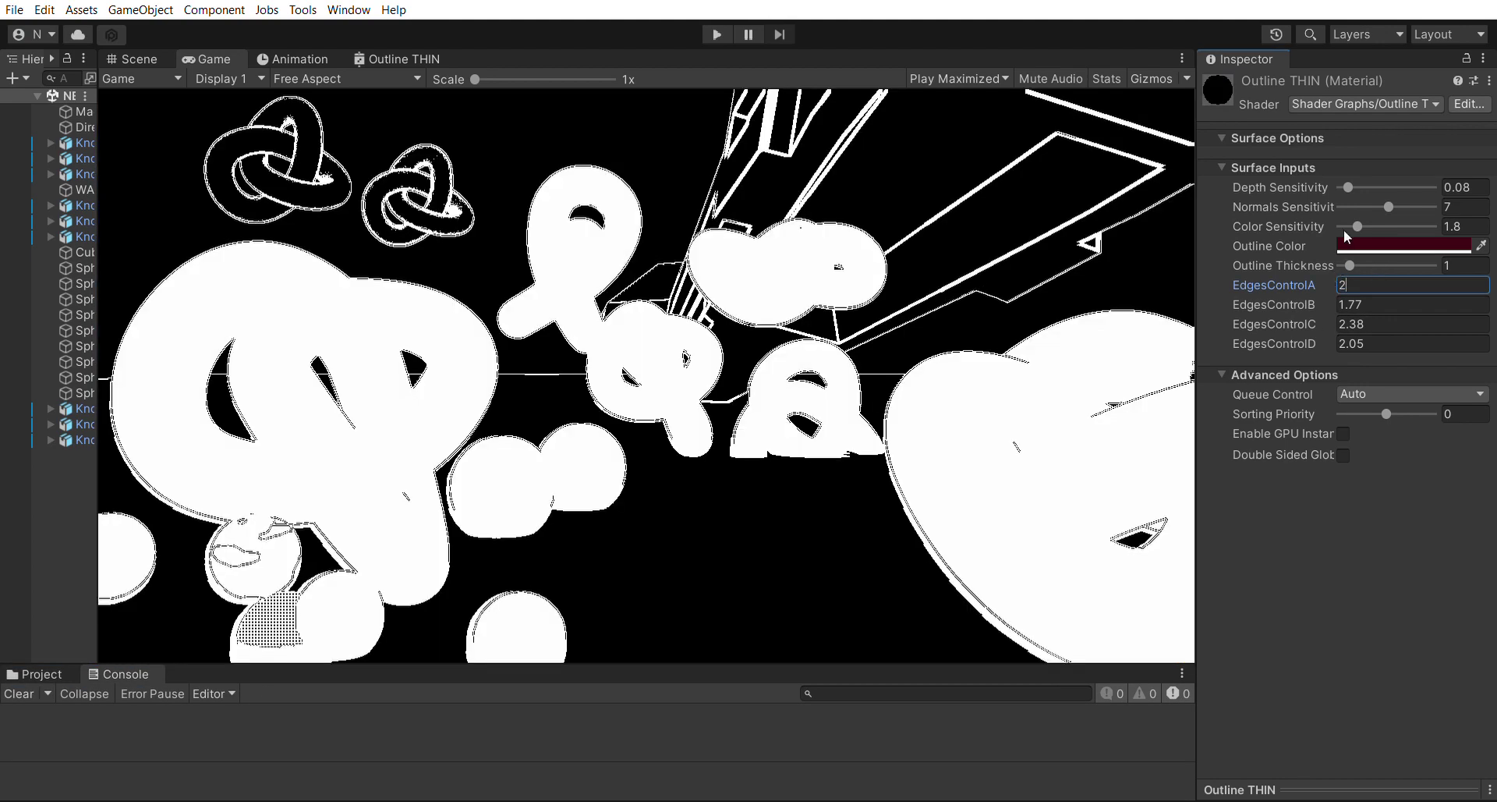
Set Depth Sensitivity to 0.79, Normals Sensitivity to 5.3, Color Sensitivity to 1 and Outline Thickness to 2.
{"action": "left_click_drag", "start_coordinate": [1355, 166], "coordinate": [1359, 248]}
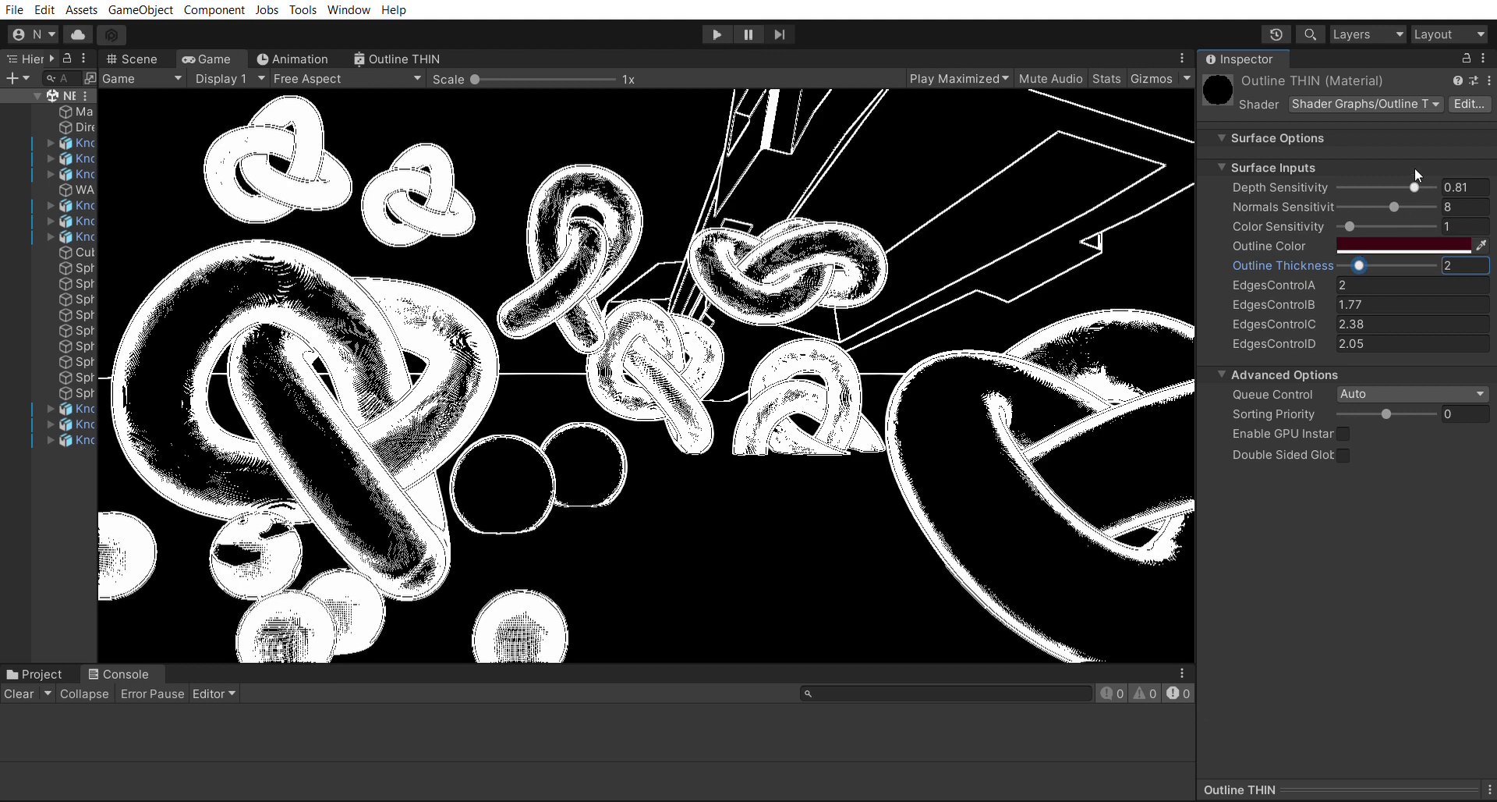
{"action": "mouse_move", "coordinate": [1415, 188]}
{"action": "left_mouse_down"}
{"action": "mouse_move", "coordinate": [1376, 186]}
{"action": "mouse_move", "coordinate": [1415, 186]}
{"action": "left_mouse_up"}
{"action": "key", "text": "Tab"}
{"action": "type", "text": "5.3"}
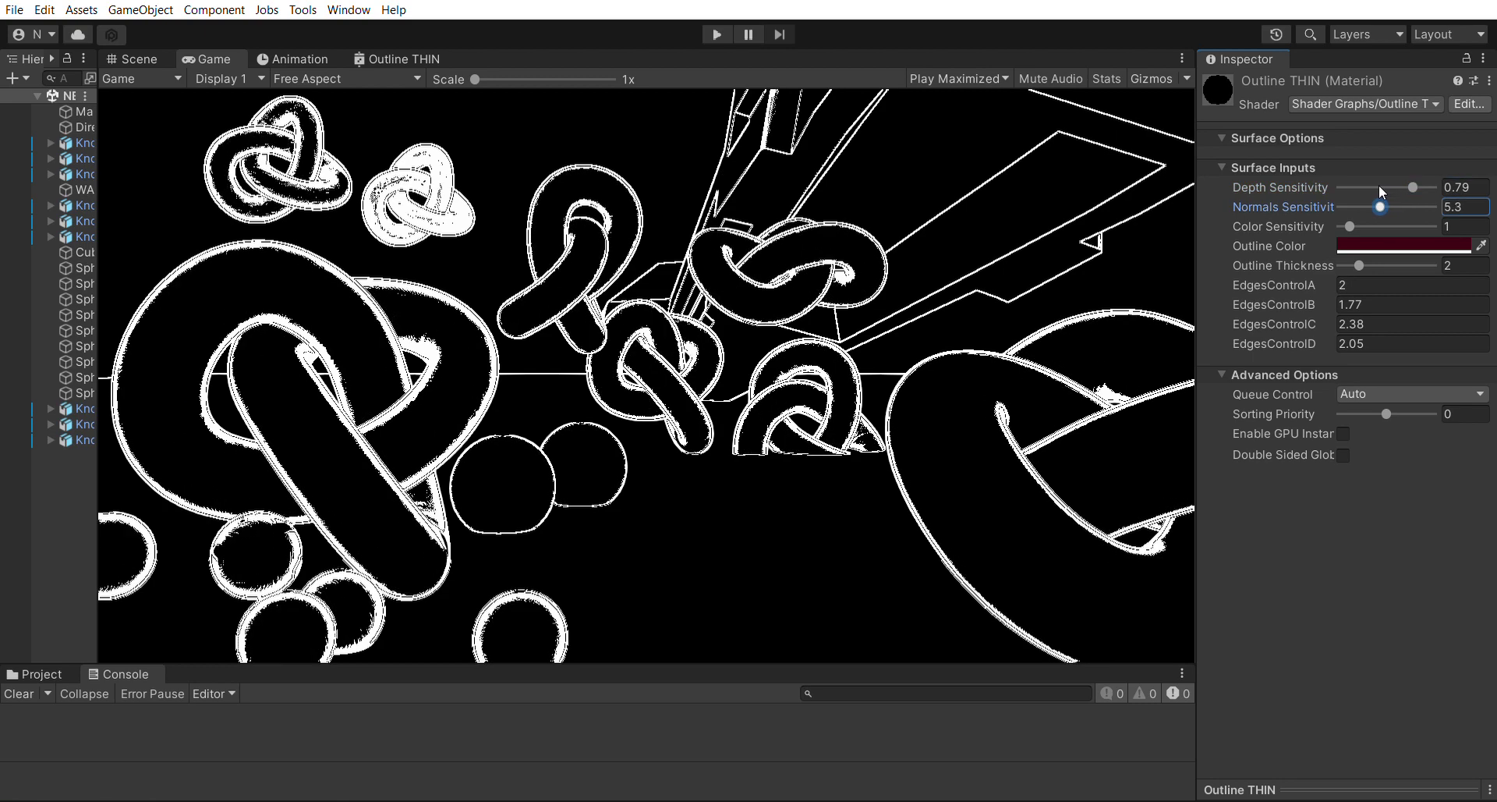
Set Normals Sensitivity to 8.9, Color Sensitivity to 0.1 and Outline Thickness to 3.
{"action": "left_click_drag", "start_coordinate": [1380, 185], "coordinate": [1400, 186]}
{"action": "key", "text": "Tab"}
{"action": "type", "text": "0.1"}
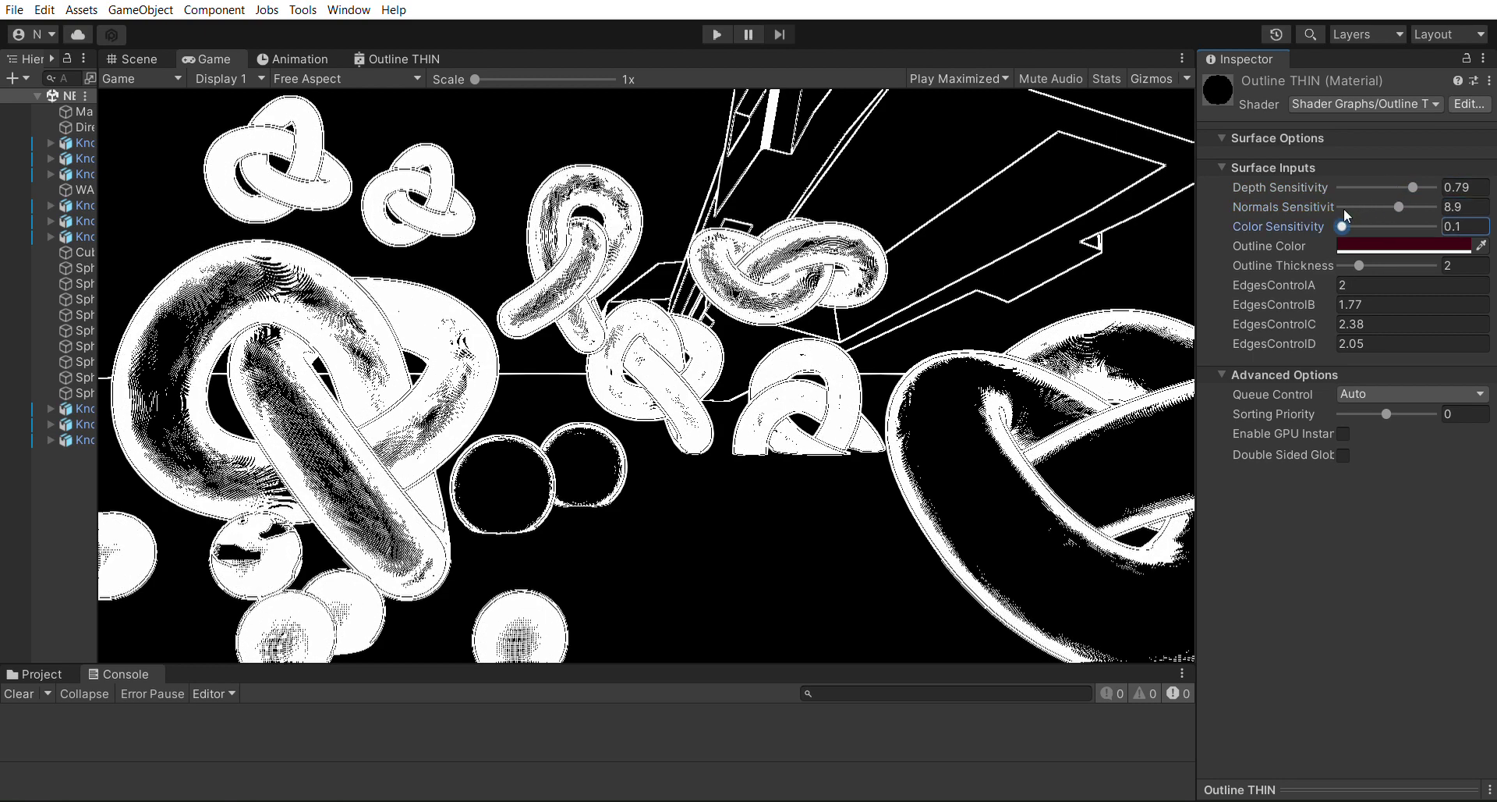
{"action": "key", "text": "Tab"}
{"action": "type", "text": "3"}
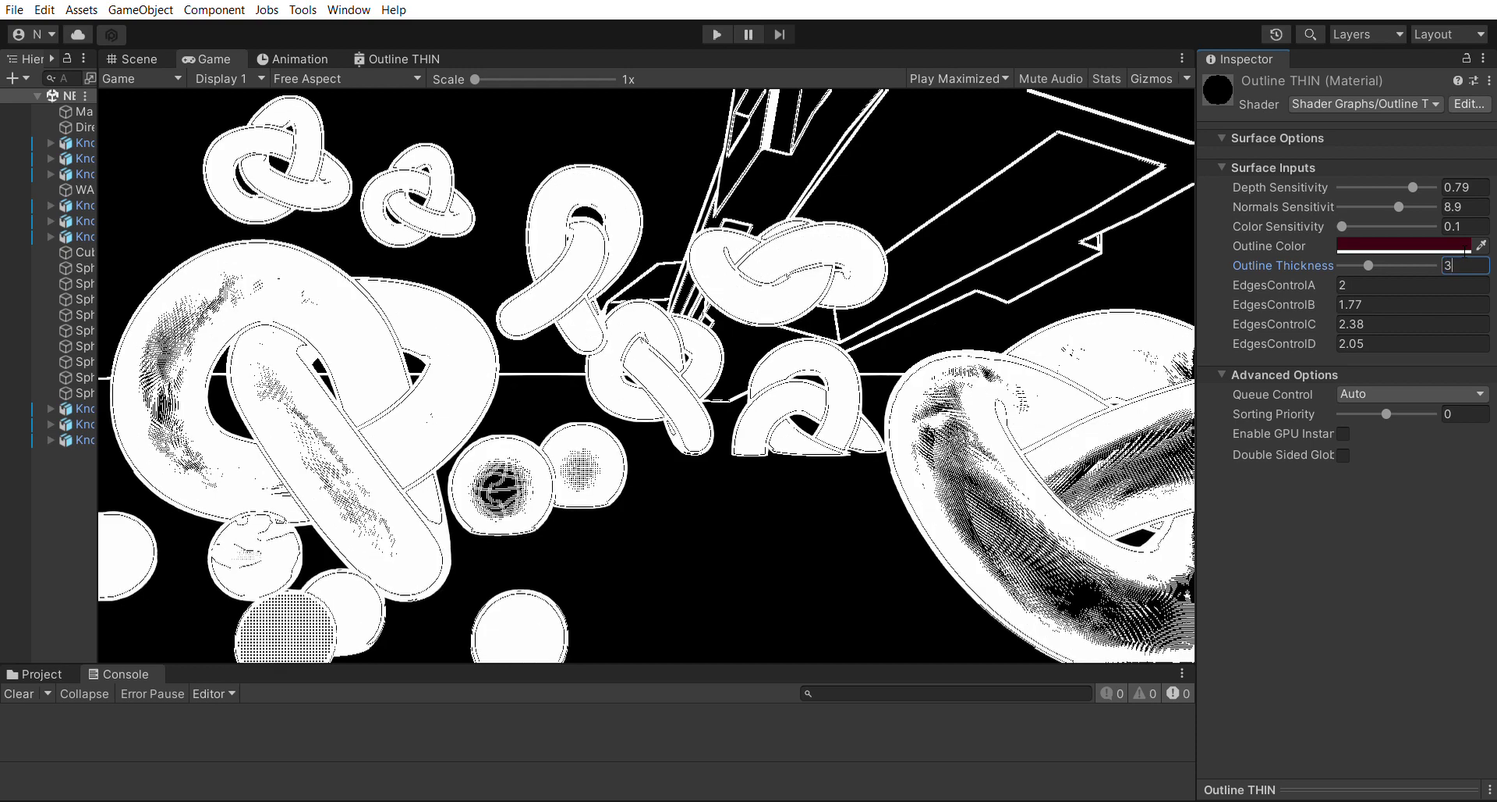
Set Depth Sensitivity to 1, EdgesControlB to 1.62, EdgesControlC to 1.96 and Normals Sensitivity to 8.
{"action": "mouse_move", "coordinate": [1413, 187]}
{"action": "left_mouse_down"}
{"action": "mouse_move", "coordinate": [1433, 187]}
{"action": "mouse_move", "coordinate": [1388, 201]}
{"action": "left_mouse_up"}
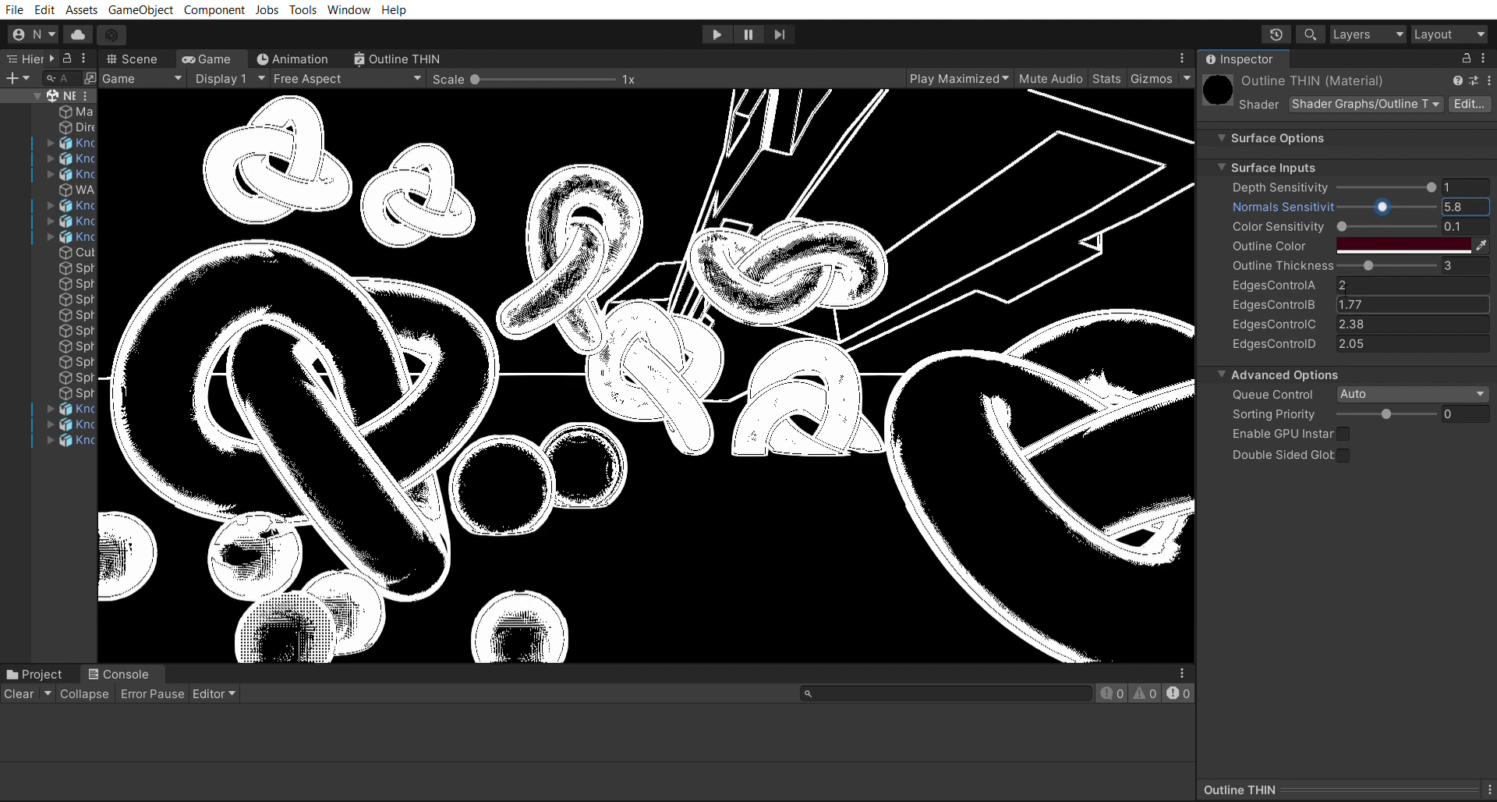
{"action": "left_click_drag", "start_coordinate": [1332, 299], "coordinate": [1271, 306]}
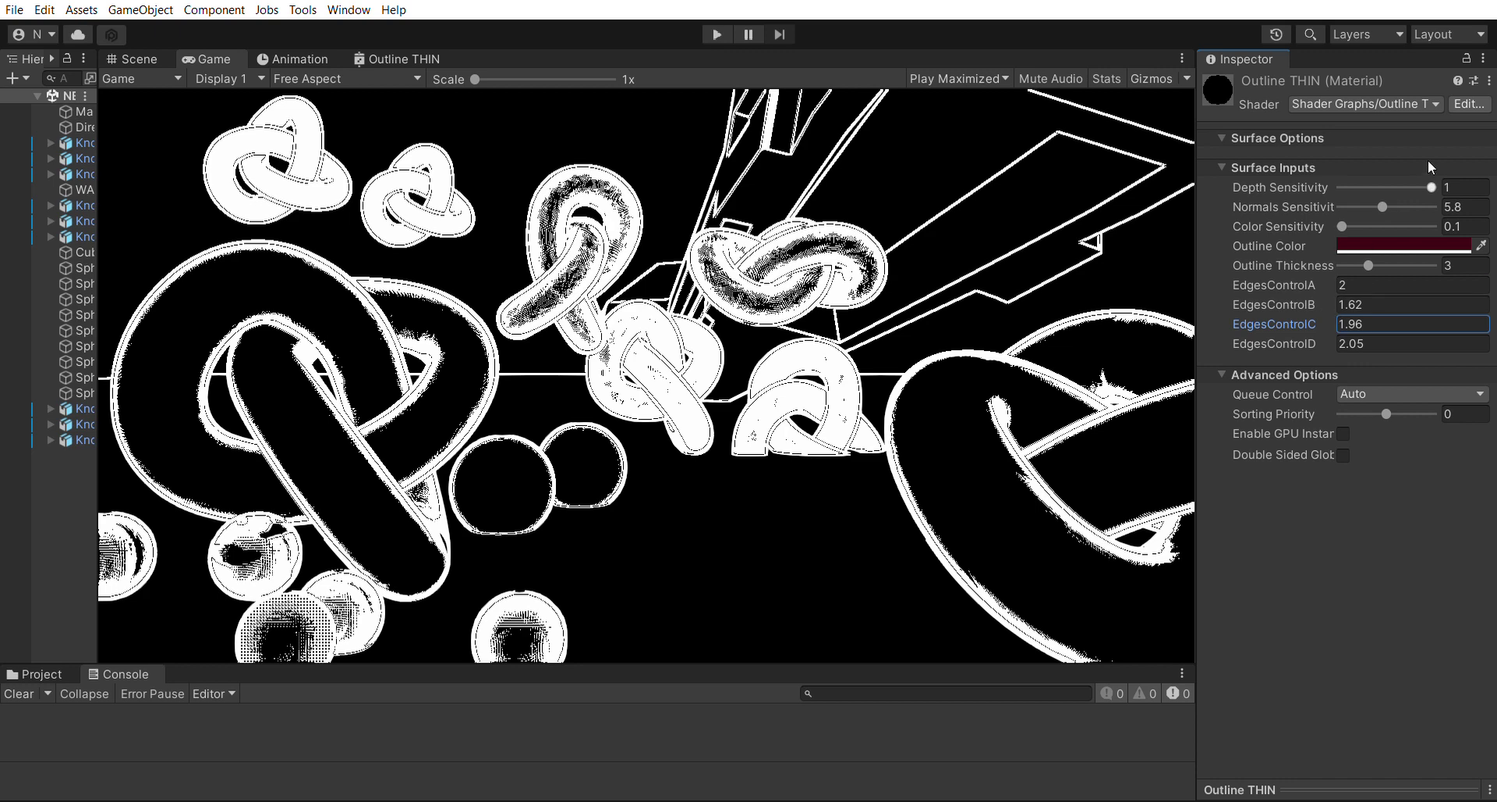
{"action": "left_click", "coordinate": [1396, 207]}
{"action": "left_click", "coordinate": [1464, 207]}
{"action": "type", "text": "8"}
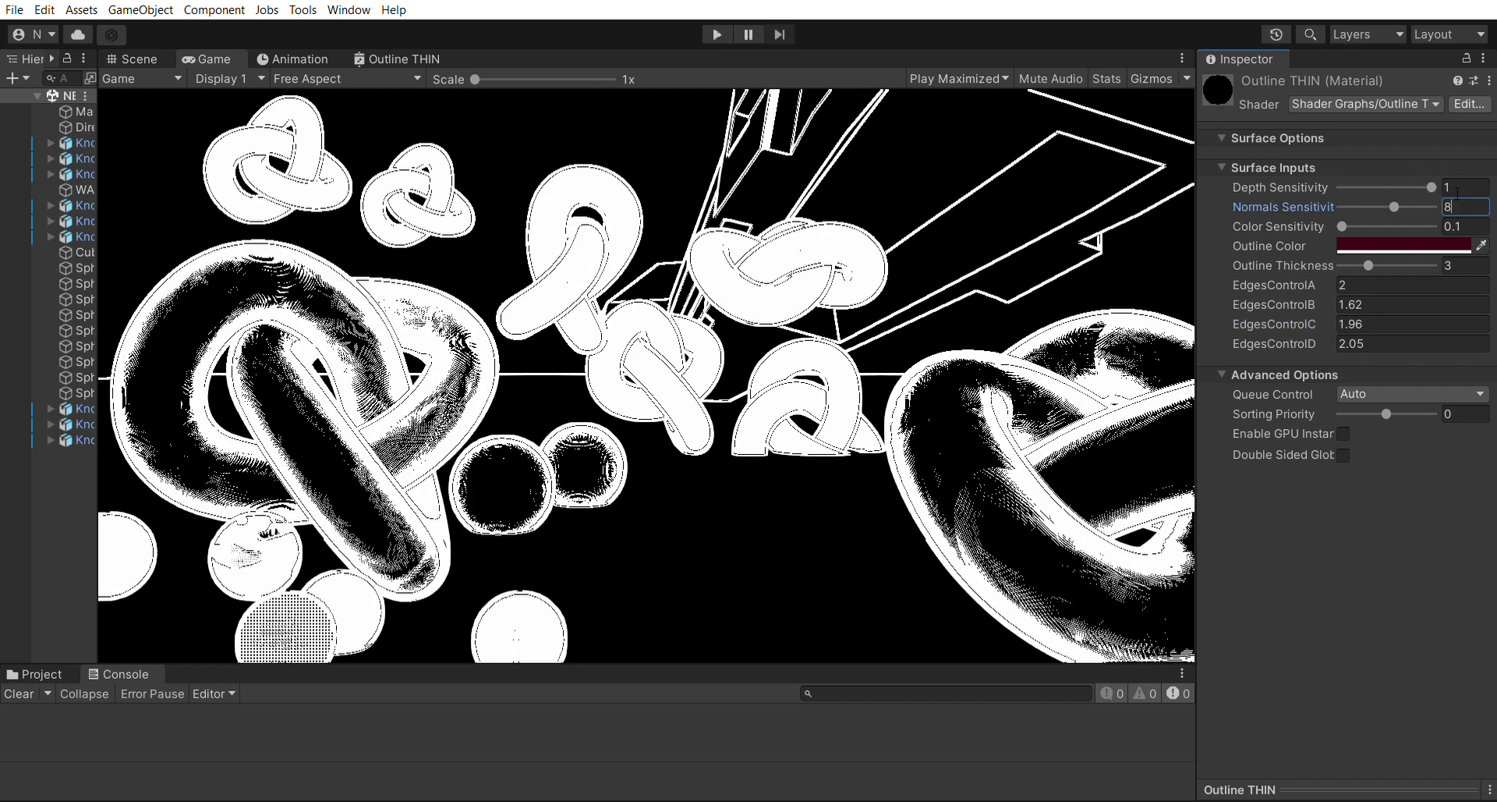
Lower EdgesControlB to -0.32 and try several outline thicknesses up to 10, settling on 3.
{"action": "left_click", "coordinate": [1461, 263]}
{"action": "type", "text": "2"}
{"action": "left_click_drag", "start_coordinate": [1336, 287], "coordinate": [1288, 291]}
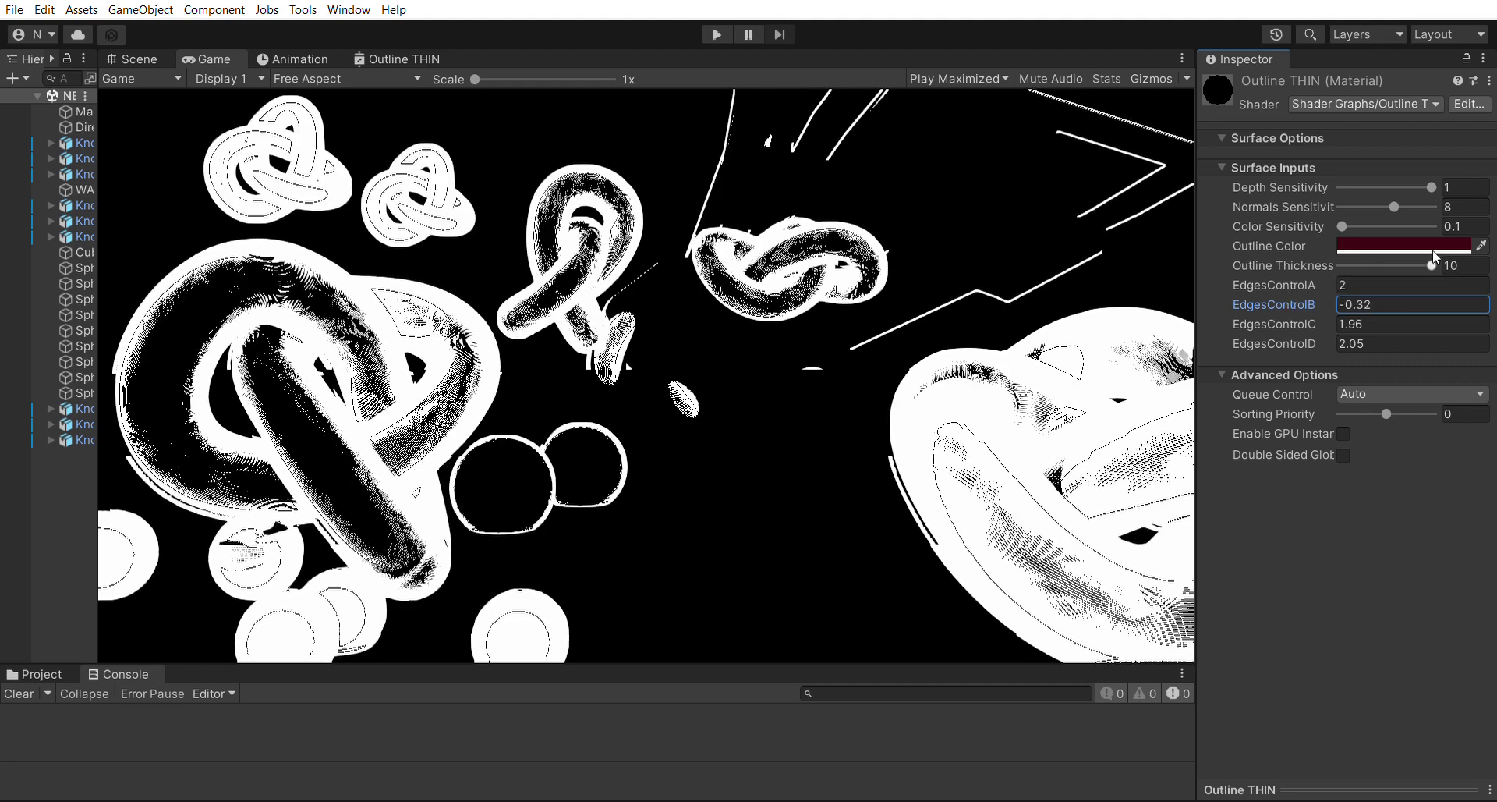
{"action": "left_click_drag", "start_coordinate": [1435, 254], "coordinate": [1360, 259]}
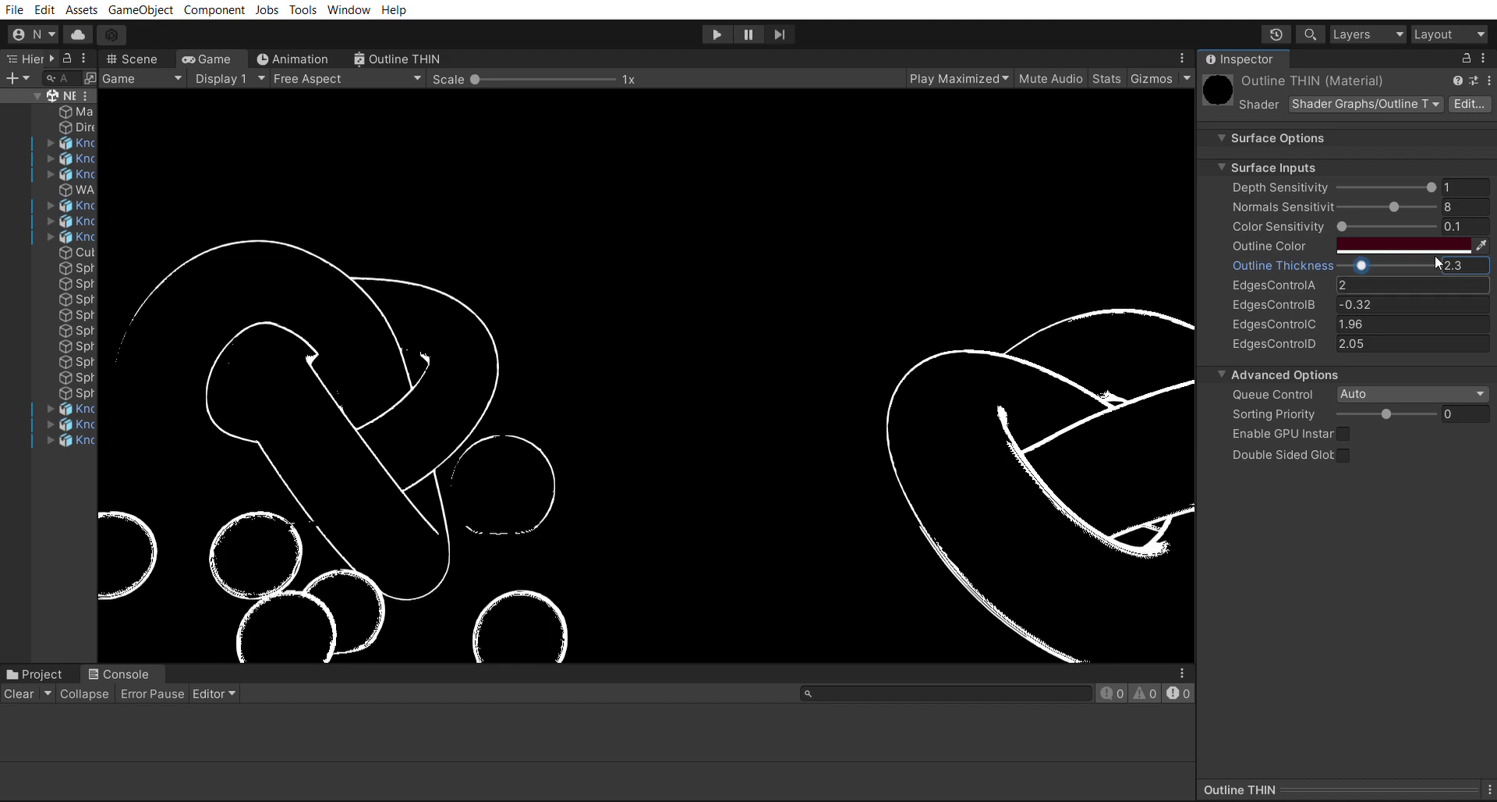
{"action": "type", "text": "4"}
{"action": "type", "text": "3"}
Set EdgesControlB to 0.85 and Depth Sensitivity to 0.95 after trying a depth value of 0.36.
{"action": "left_click_drag", "start_coordinate": [1421, 175], "coordinate": [1376, 173]}
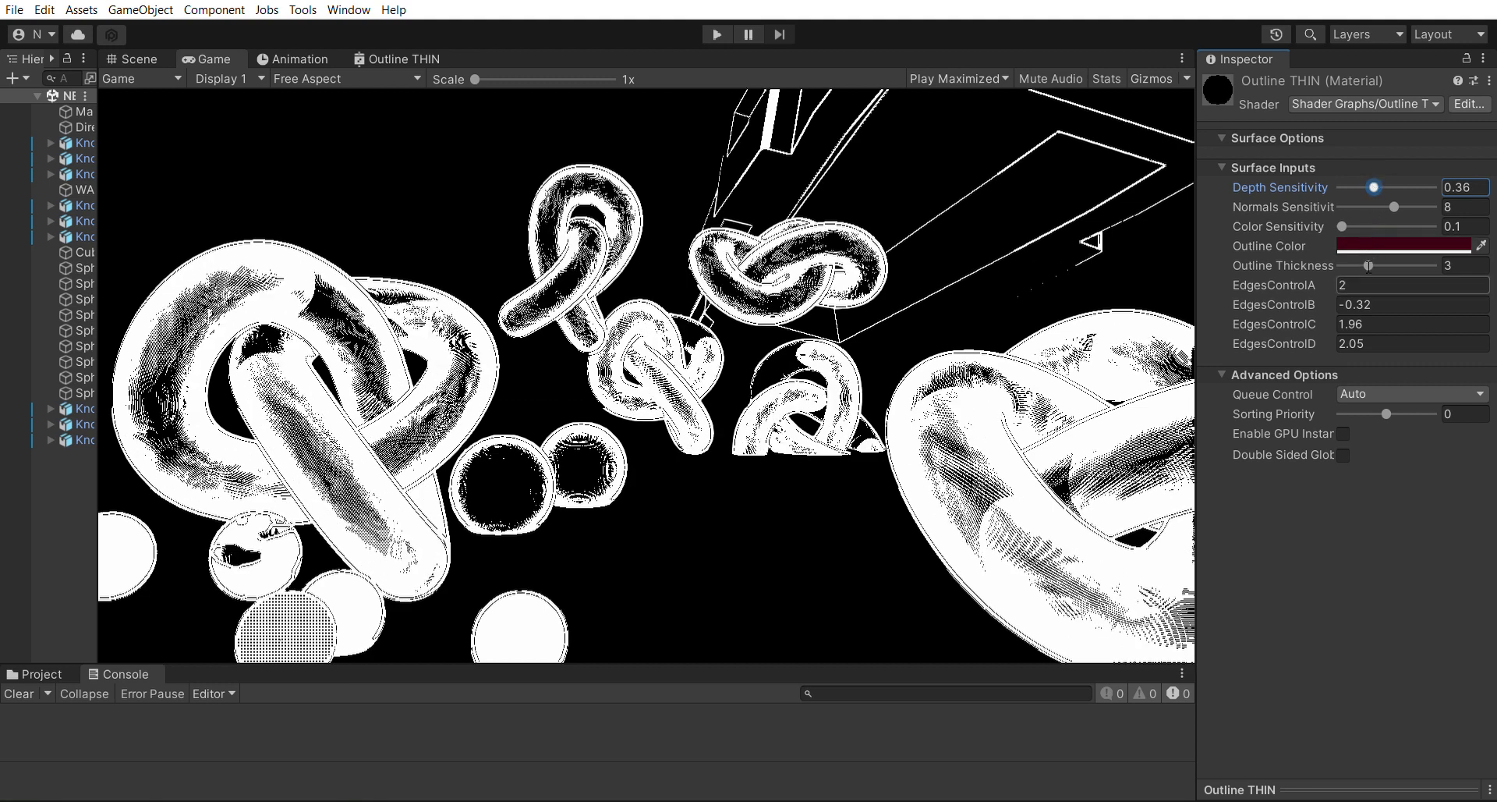
{"action": "mouse_move", "coordinate": [1333, 301]}
{"action": "left_mouse_down"}
{"action": "mouse_move", "coordinate": [1404, 282]}
{"action": "mouse_move", "coordinate": [1364, 283]}
{"action": "left_mouse_up"}
{"action": "left_click_drag", "start_coordinate": [1374, 187], "coordinate": [1429, 170]}
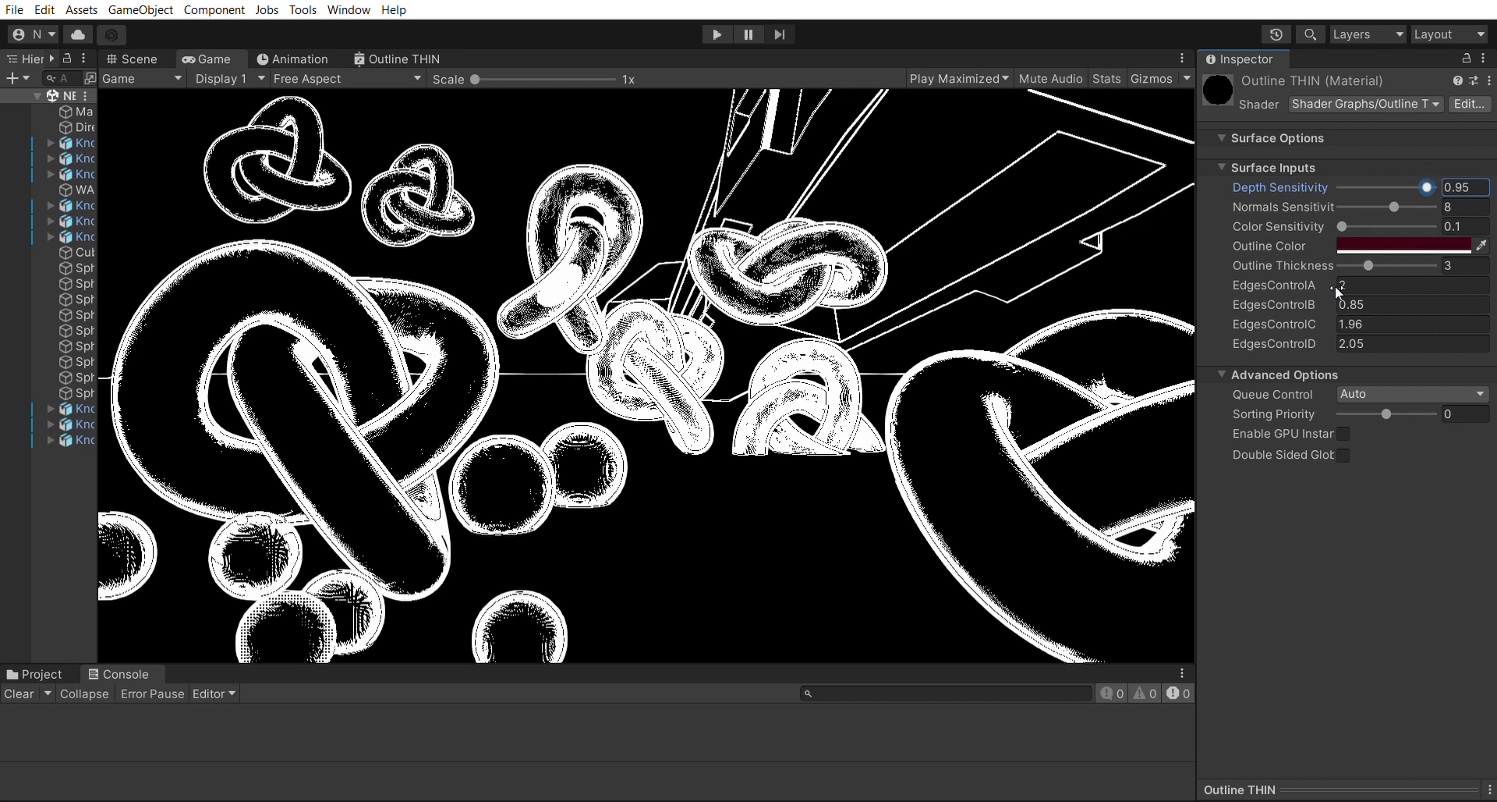
Set EdgesControlA to 3 and Outline Thickness to 1 to return to the colored outline view.
{"action": "left_click_drag", "start_coordinate": [1335, 285], "coordinate": [1233, 268]}
{"action": "key", "text": "ctrl+z"}
{"action": "key", "text": "shift+Tab"}
{"action": "type", "text": "3"}
{"action": "left_click", "coordinate": [1464, 265]}
{"action": "type", "text": "1"}
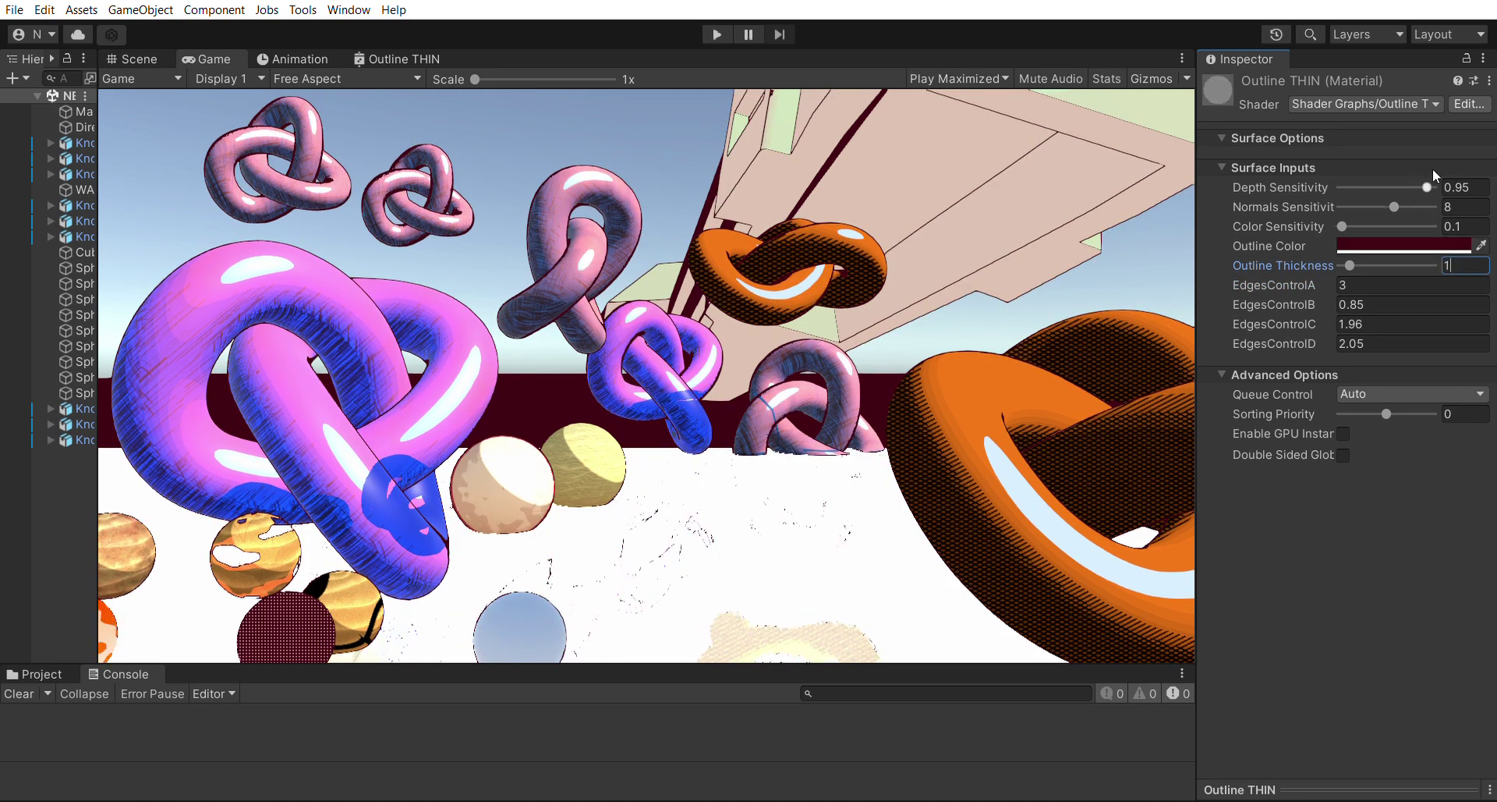
Set Depth Sensitivity to 0, Normals Sensitivity to 14, Color Sensitivity to 1.7 and Outline Thickness to 1.
{"action": "left_click_drag", "start_coordinate": [1427, 187], "coordinate": [1293, 176]}
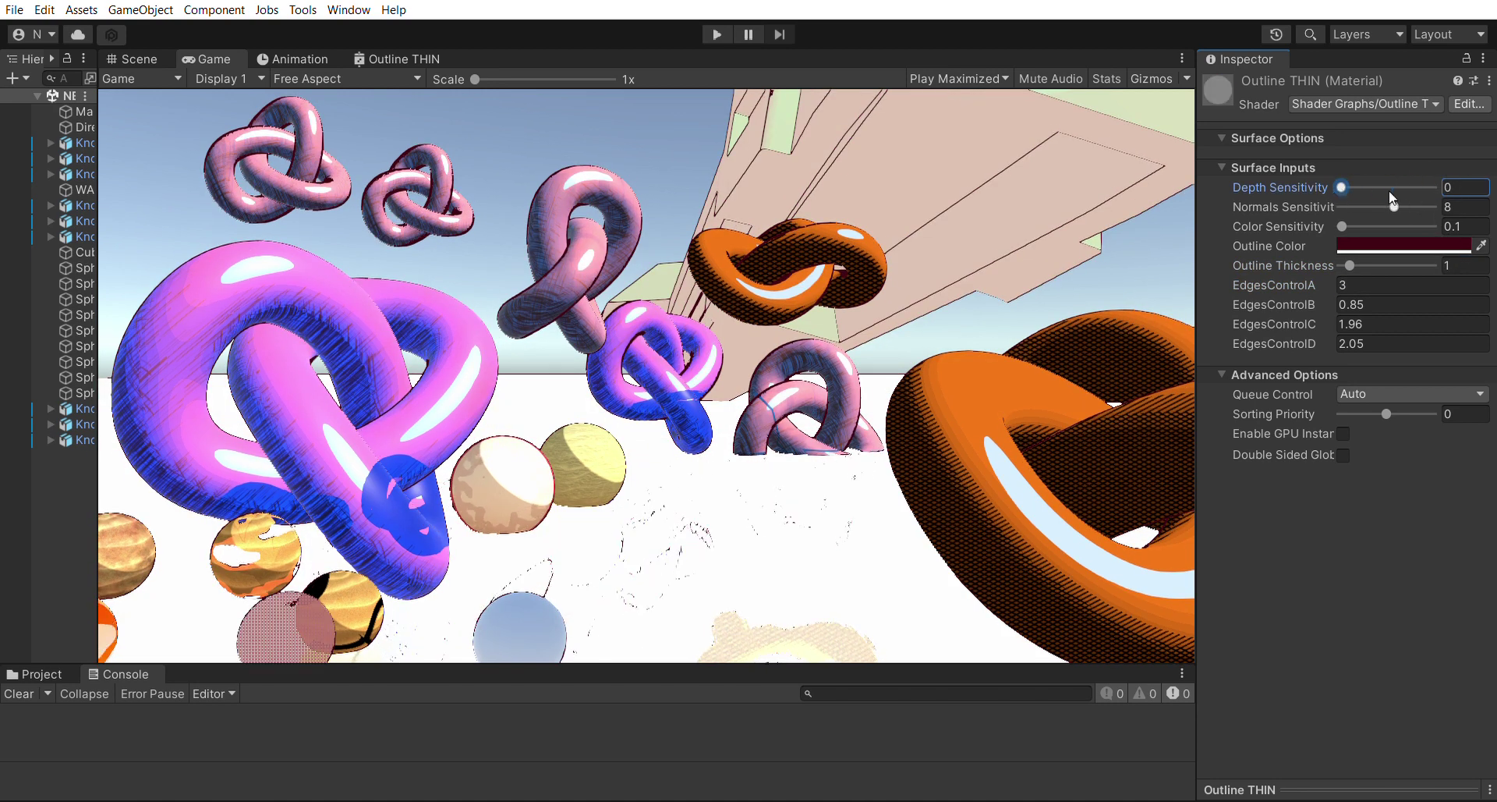
{"action": "left_click_drag", "start_coordinate": [1393, 201], "coordinate": [1427, 192]}
{"action": "mouse_move", "coordinate": [1342, 226]}
{"action": "left_mouse_down"}
{"action": "mouse_move", "coordinate": [1368, 199]}
{"action": "mouse_move", "coordinate": [1339, 204]}
{"action": "mouse_move", "coordinate": [1357, 203]}
{"action": "left_mouse_up"}
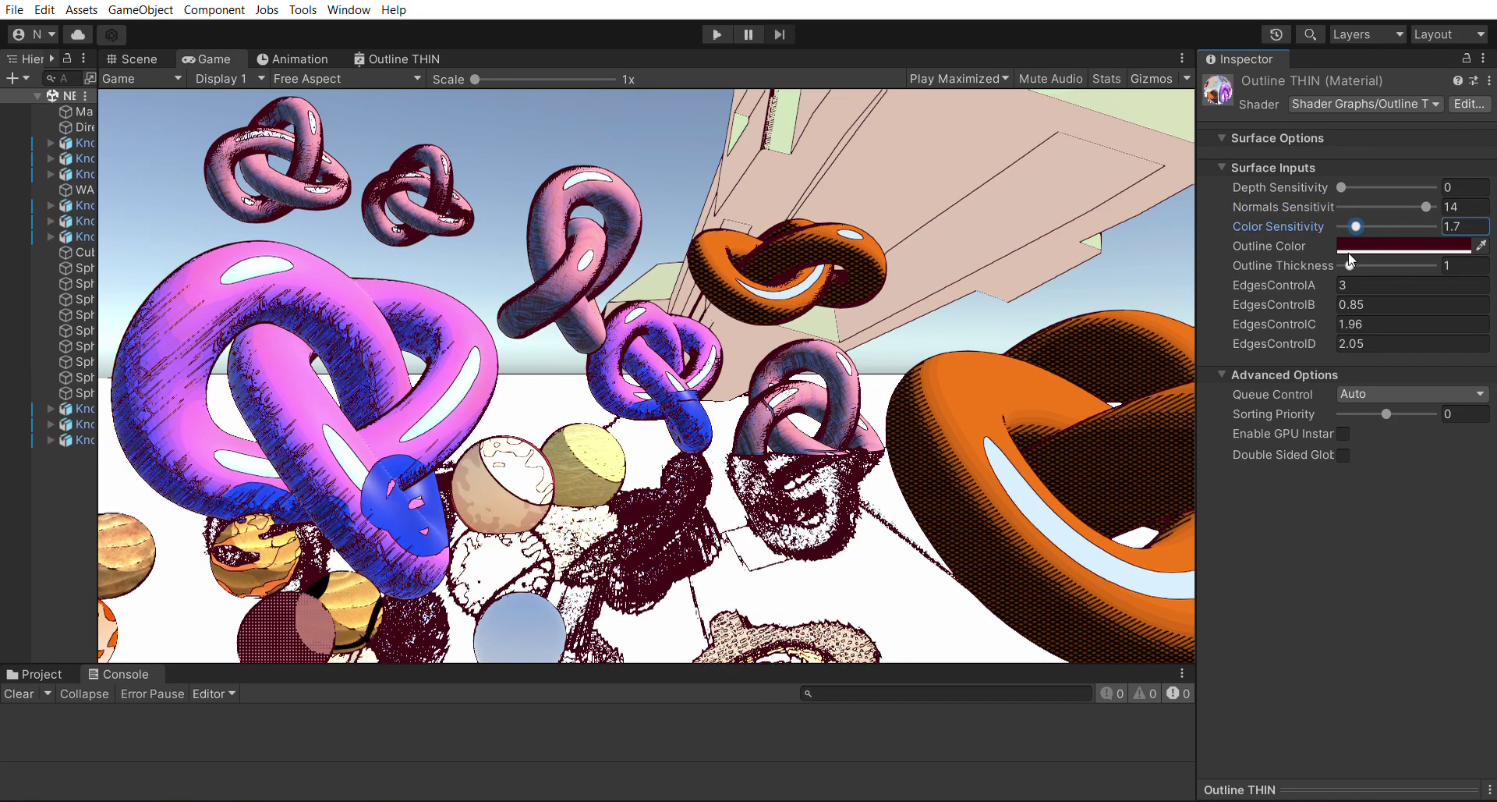
{"action": "left_click_drag", "start_coordinate": [1350, 265], "coordinate": [1317, 247]}
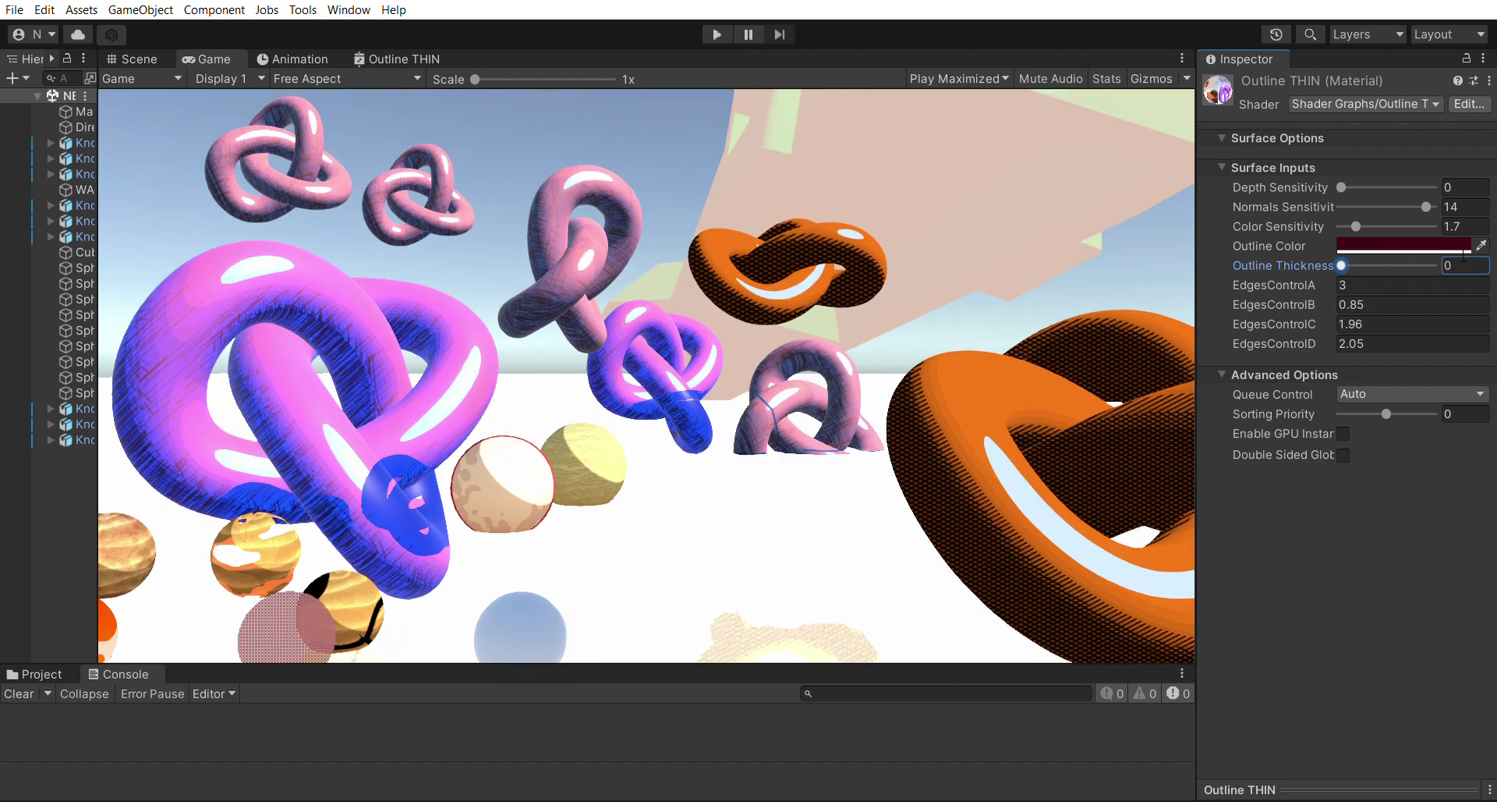
{"action": "type", "text": "1"}
Set EdgesControlC to 213.16, EdgesControlB to 0.95 and Outline Thickness to 2.
{"action": "left_click_drag", "start_coordinate": [1325, 296], "coordinate": [635, 302]}
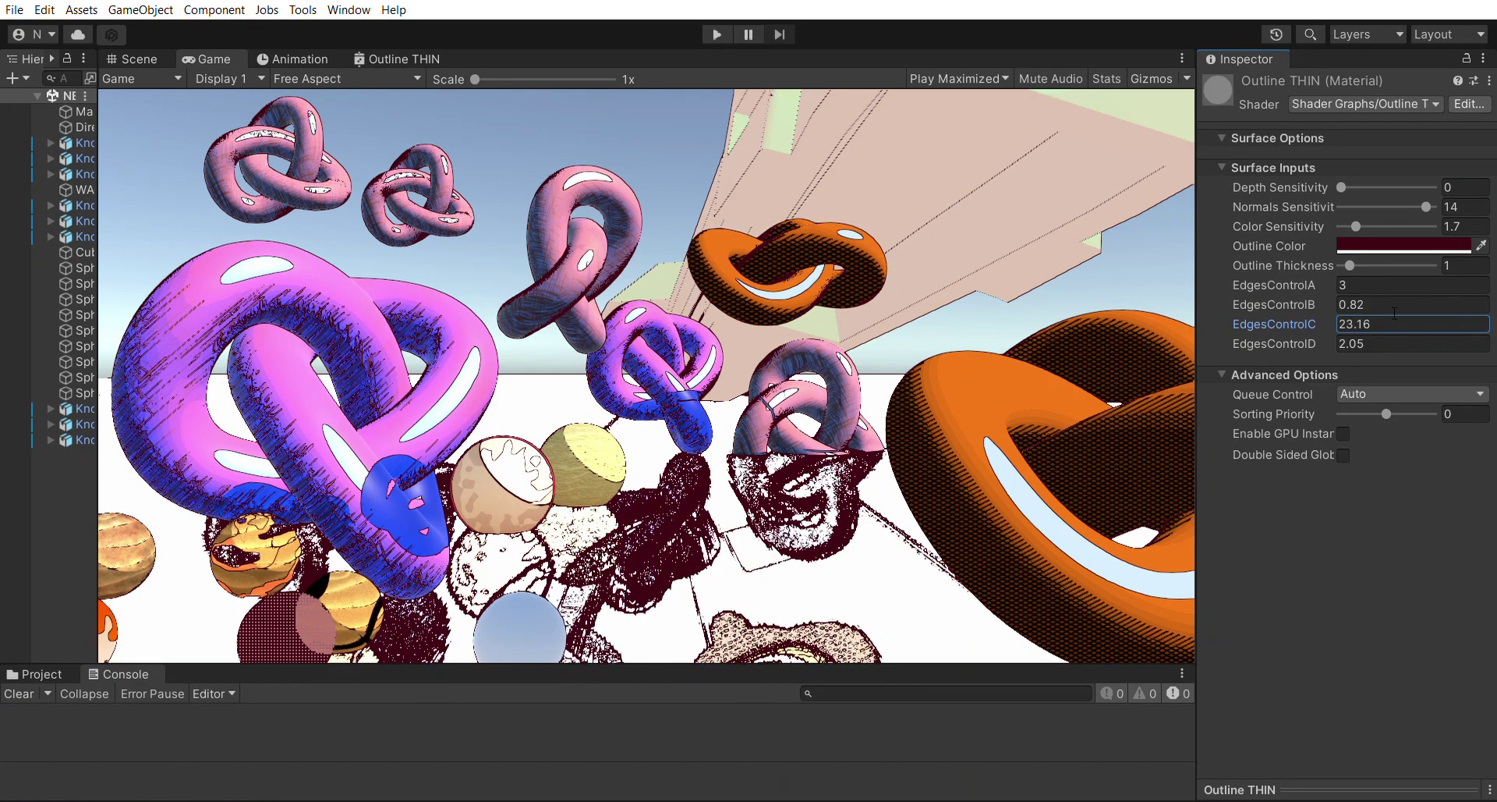
{"action": "left_click", "coordinate": [1358, 323]}
{"action": "type", "text": "1"}
{"action": "left_click", "coordinate": [1343, 302]}
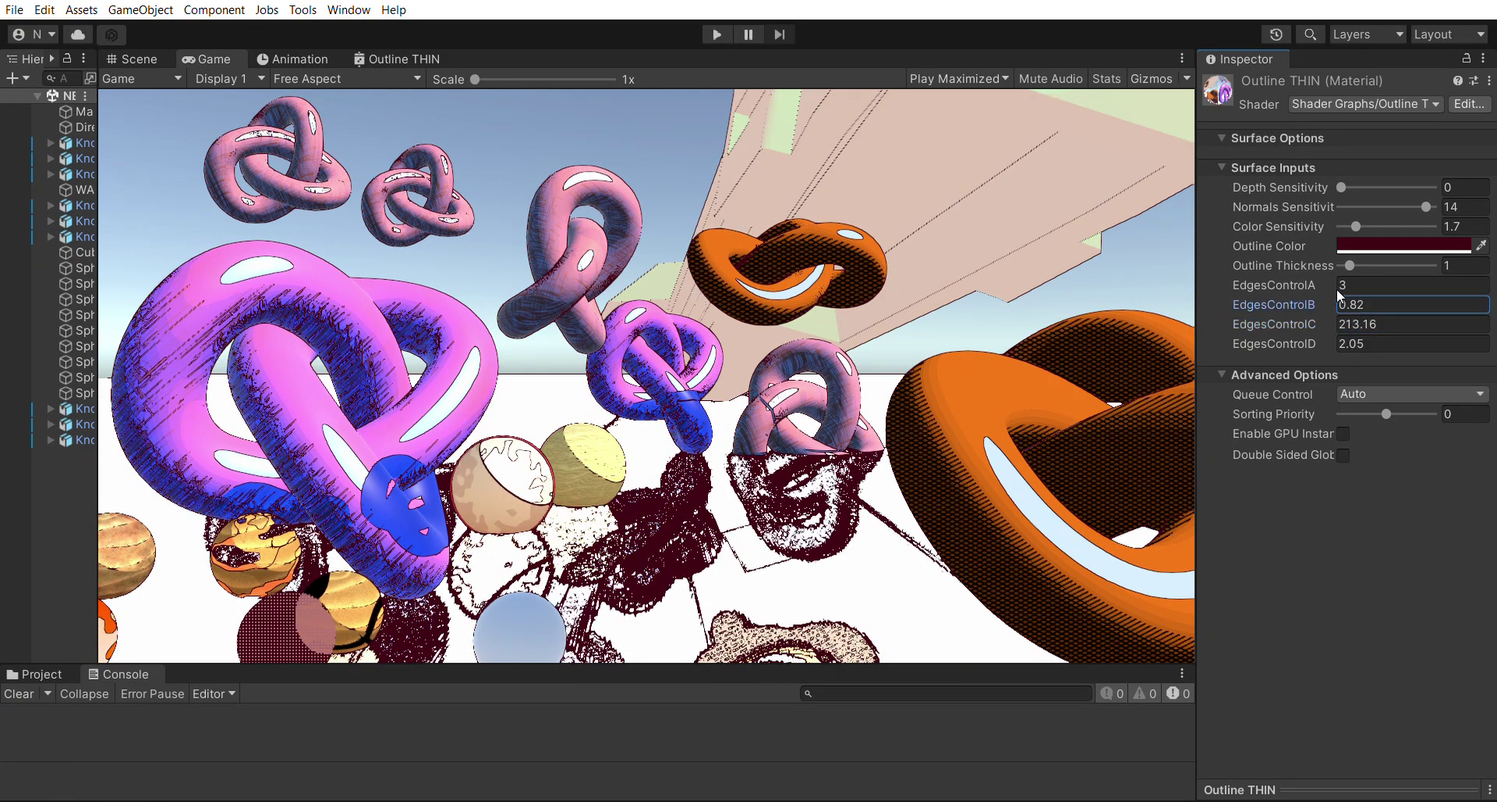
{"action": "type", "text": "0.96"}
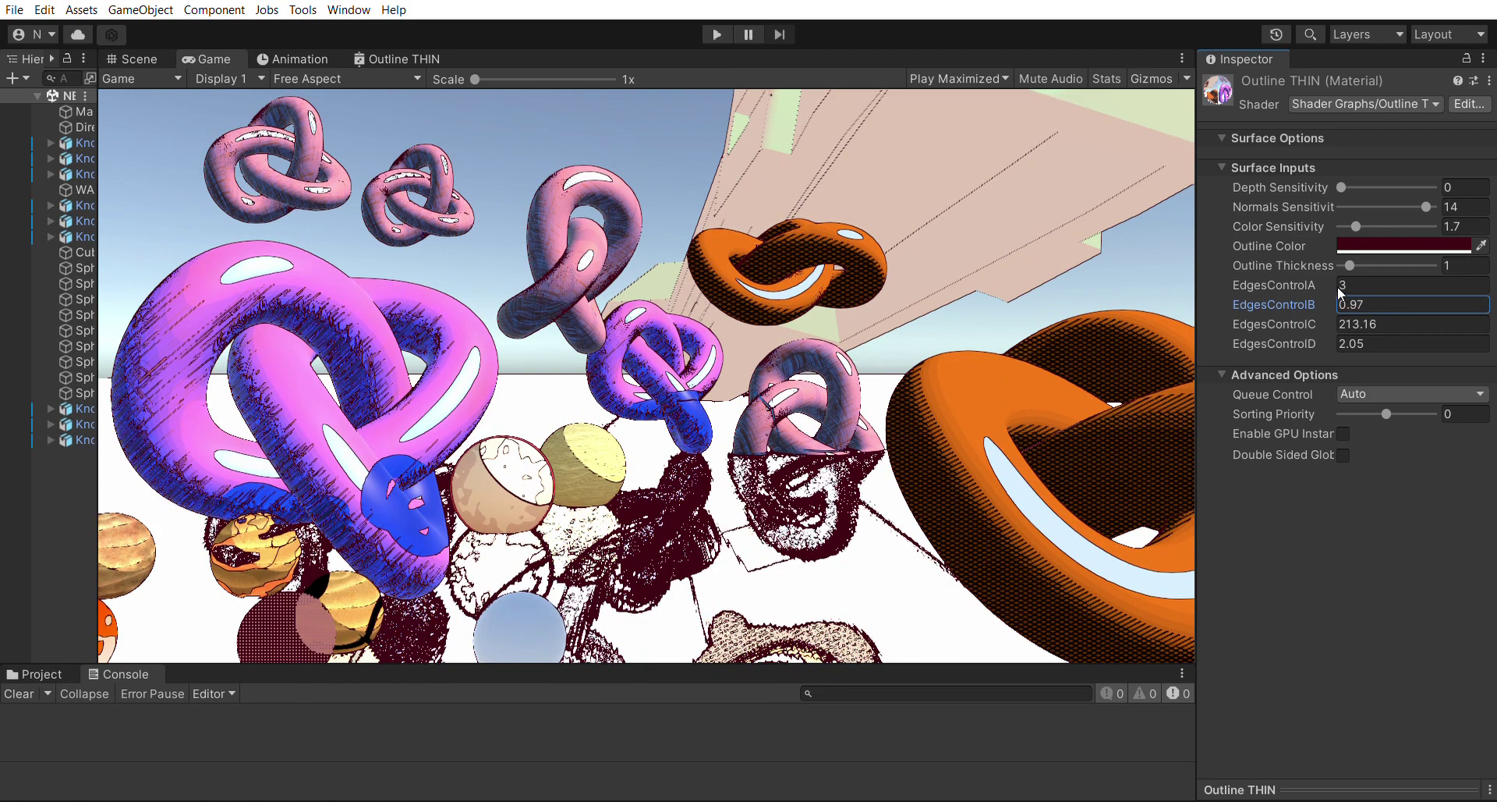
{"action": "key", "text": "BackSpace"}
{"action": "type", "text": "2"}
{"action": "left_click_drag", "start_coordinate": [1343, 292], "coordinate": [1347, 292]}
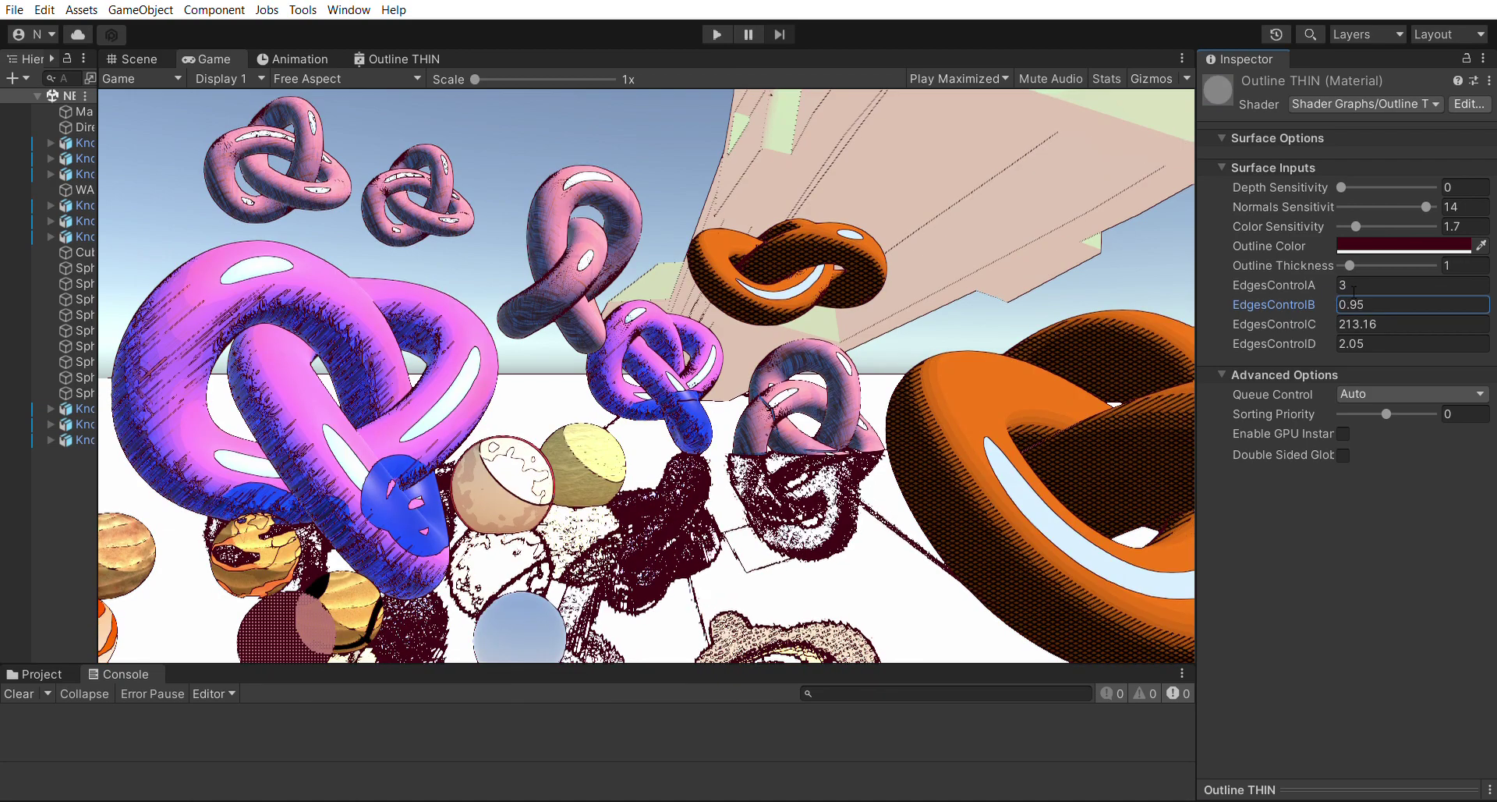
{"action": "left_click", "coordinate": [1455, 263]}
{"action": "type", "text": "2"}
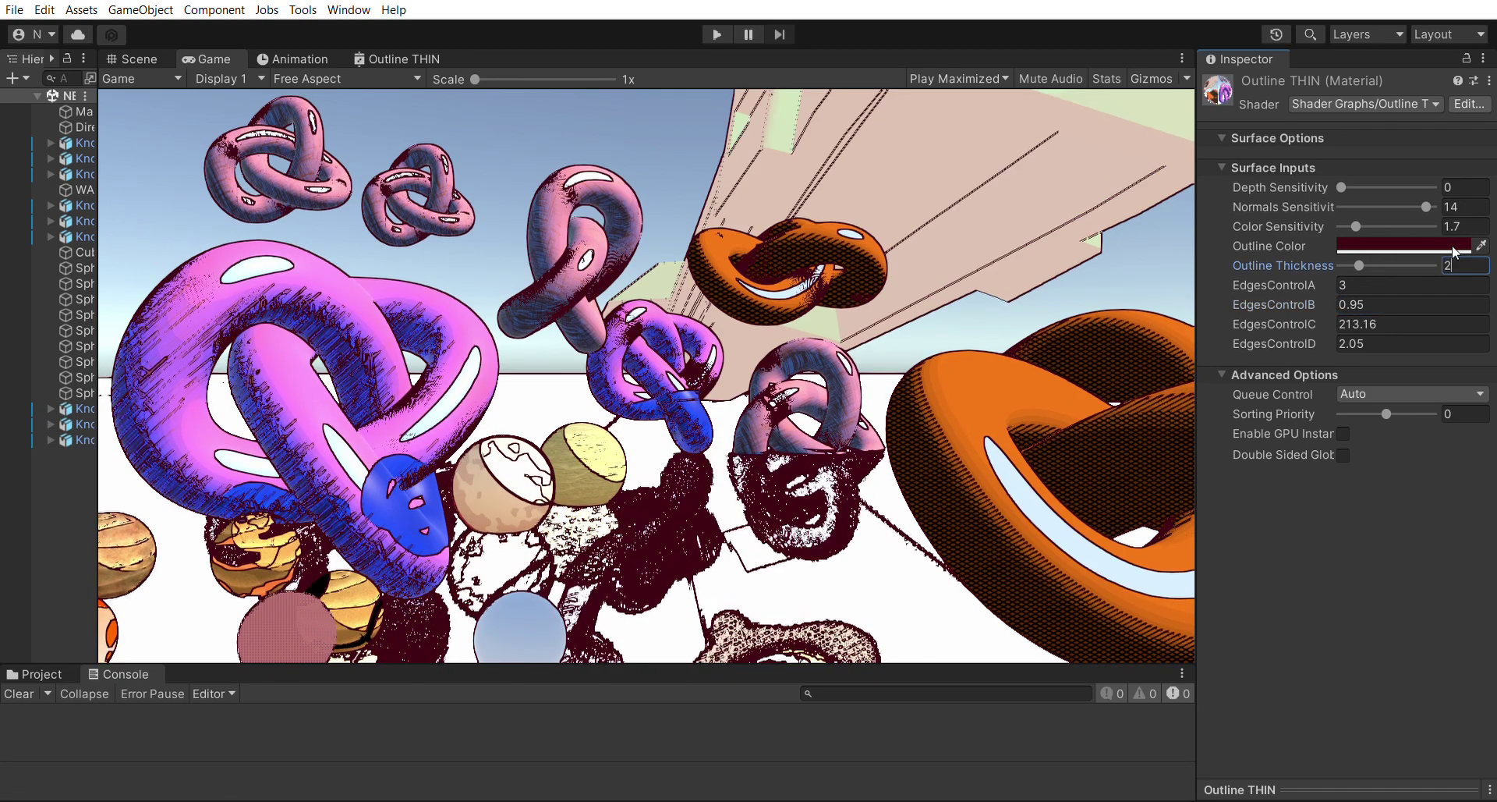